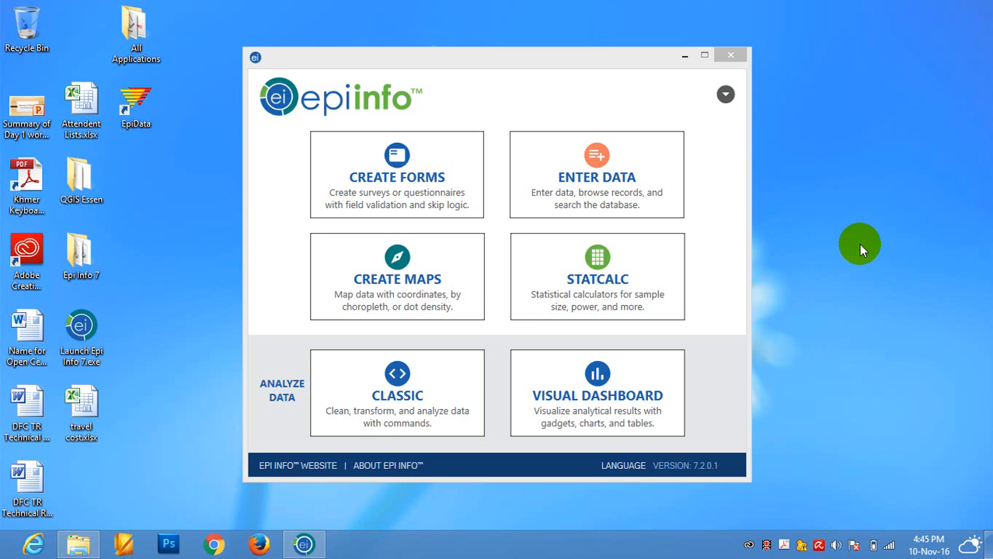
# - Open the Classic analysis module and start a Read command with database type Microsoft Access 2002-2003 (.mdb)
pyautogui.click(399, 404)
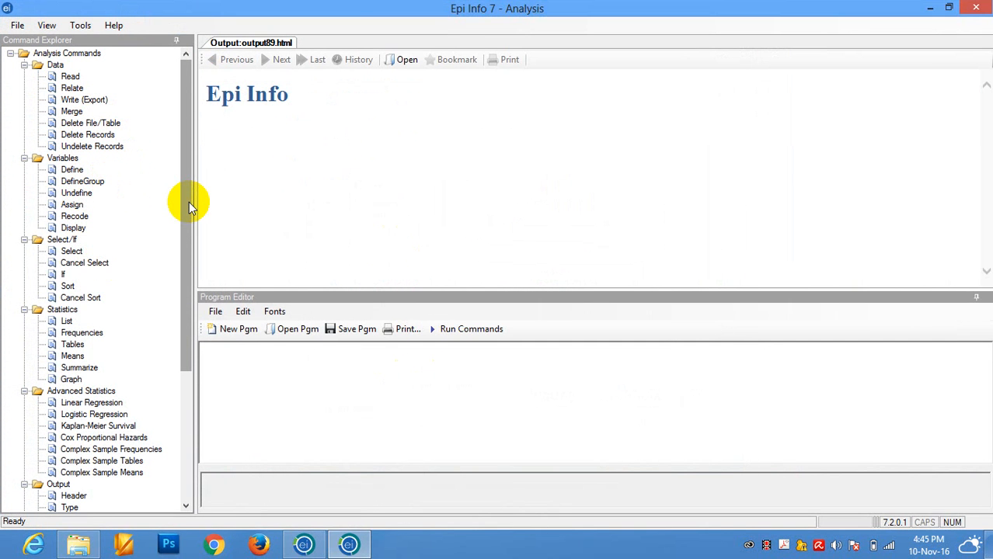
pyautogui.click(187, 179)
pyautogui.click(69, 79)
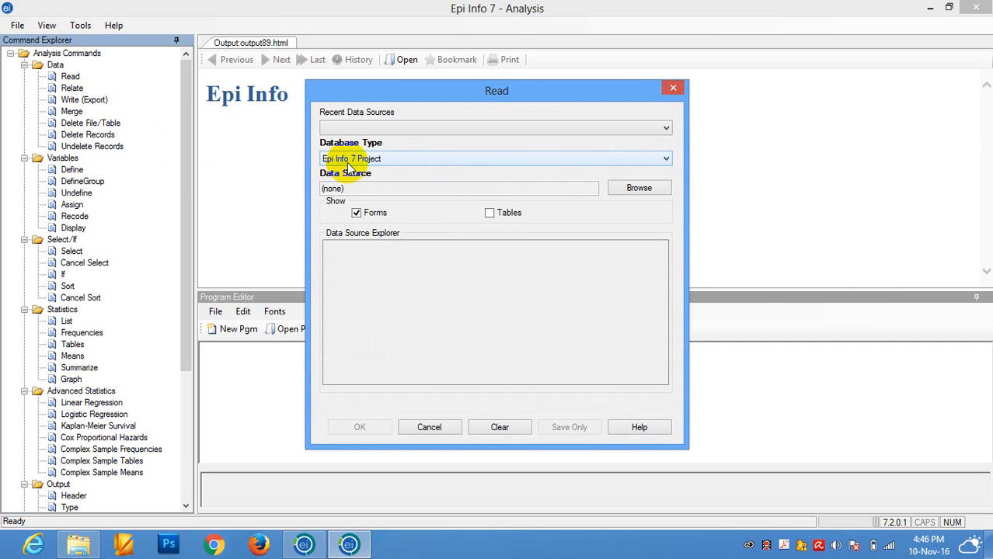
pyautogui.click(391, 159)
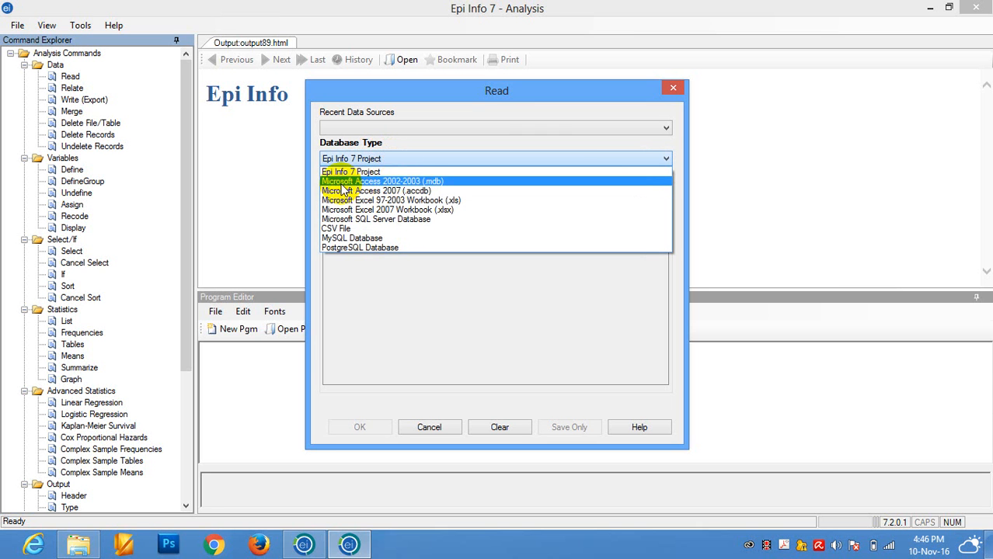
pyautogui.click(415, 181)
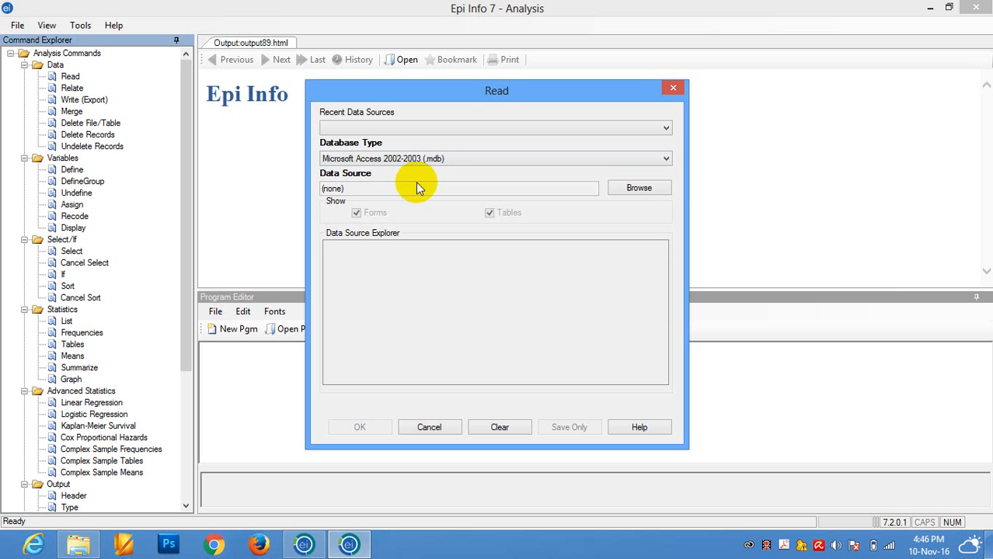
# - Read the Matchdata table from CholeraOutbreakRatanakiri27(HH).mdb in the Sample_data folder
pyautogui.click(637, 187)
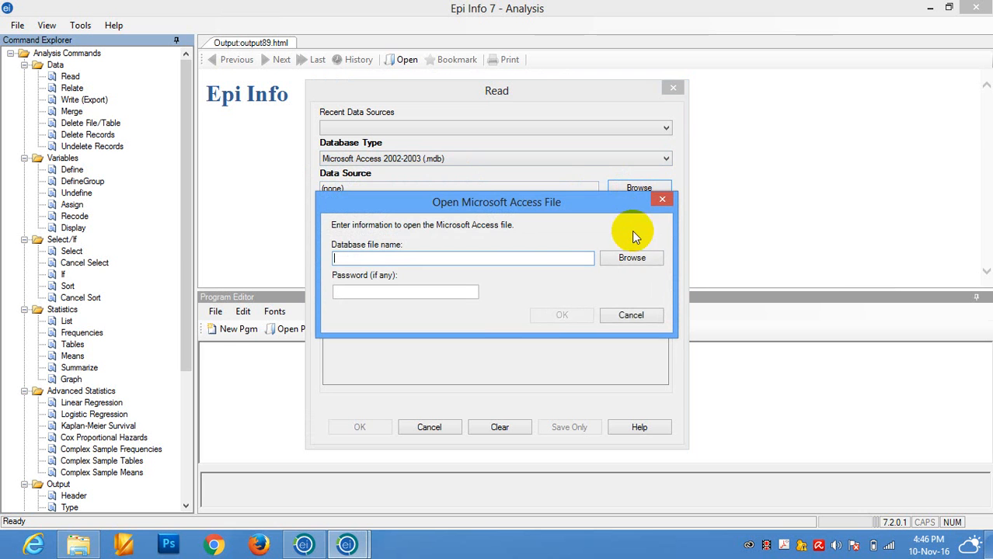
pyautogui.click(631, 258)
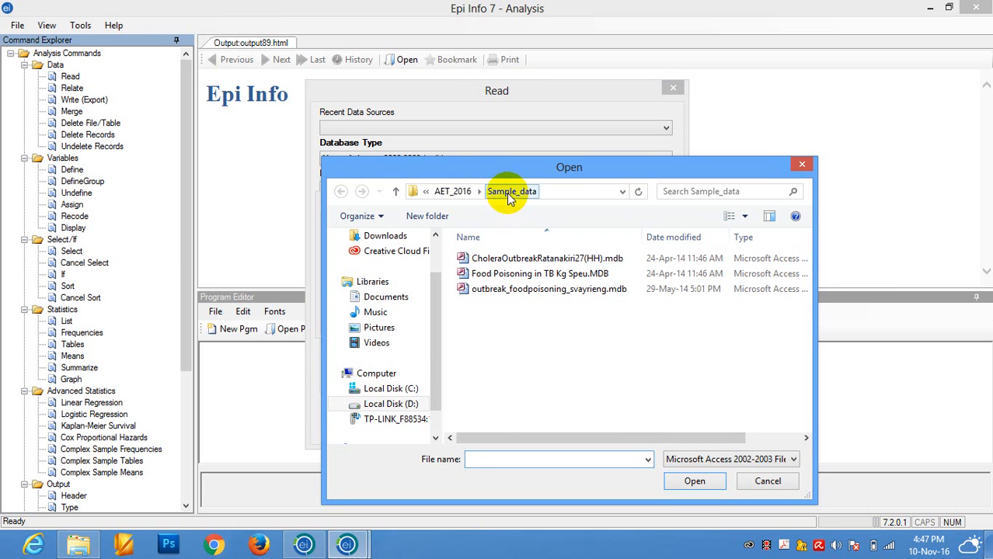
pyautogui.click(552, 264)
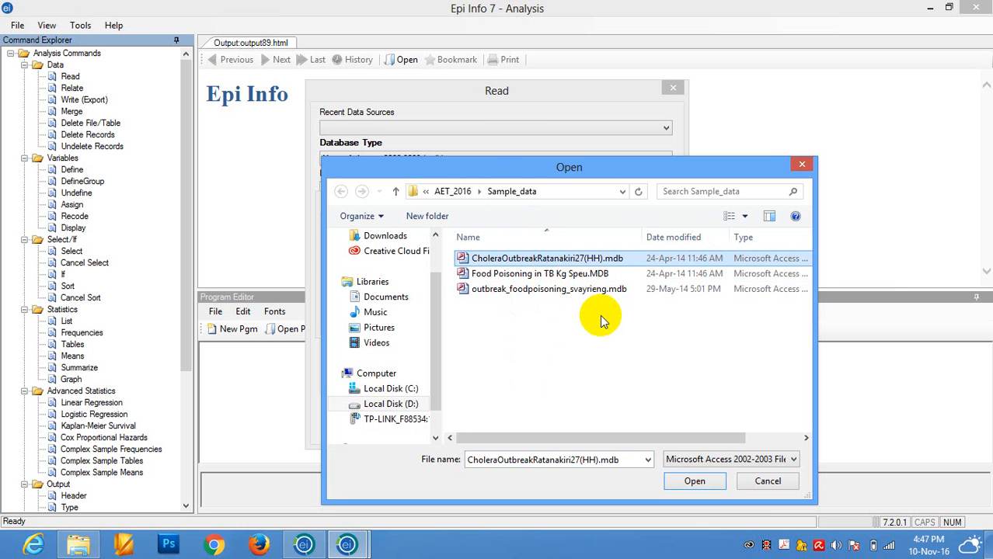
pyautogui.click(691, 483)
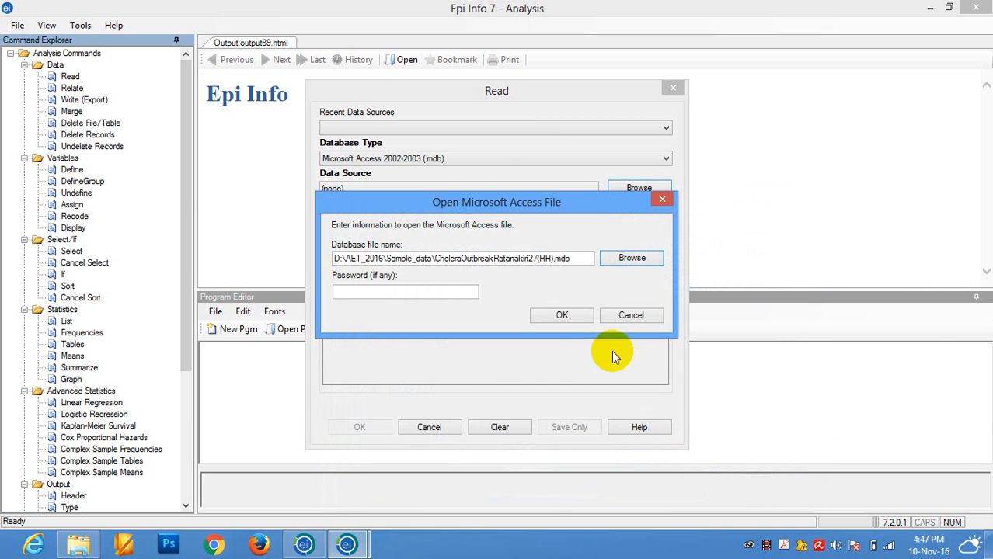
pyautogui.click(562, 323)
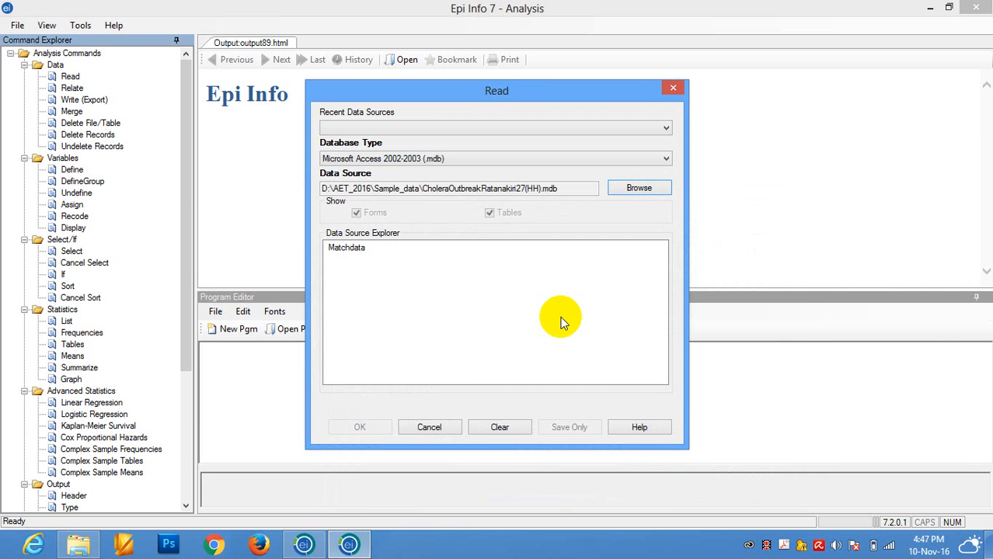
pyautogui.click(347, 253)
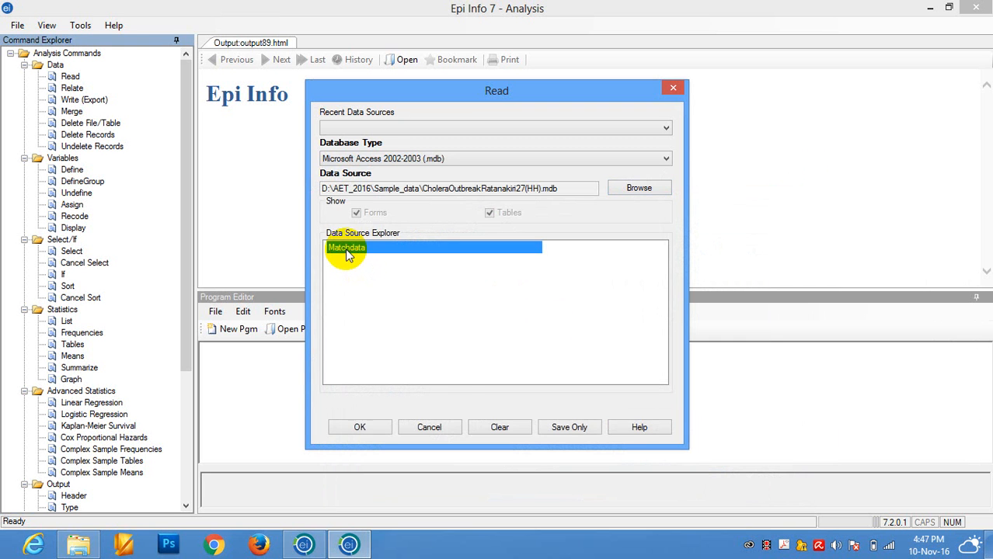
pyautogui.click(360, 427)
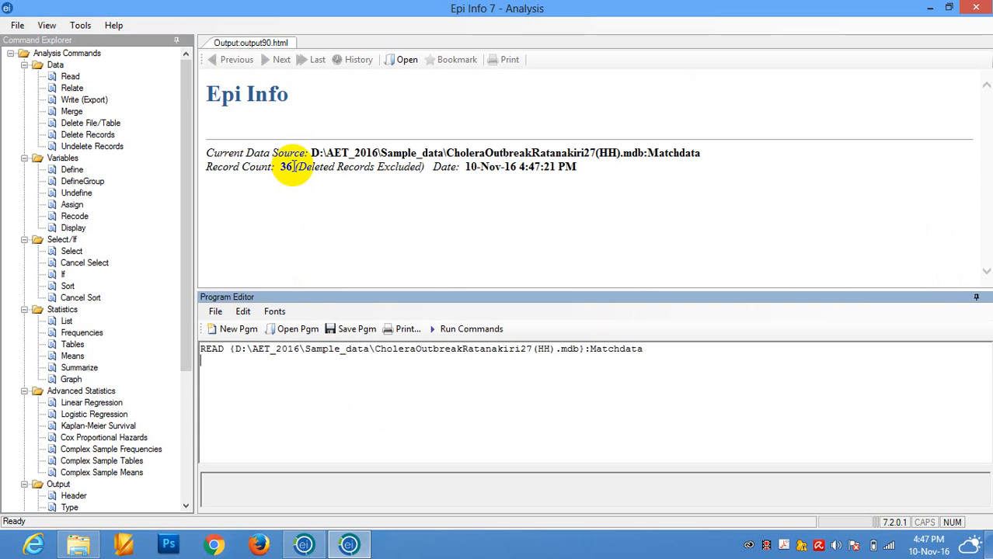
# - Check the record count reported in the output for the Matchdata table
pyautogui.moveTo(293, 167); pyautogui.dragTo(281, 167)
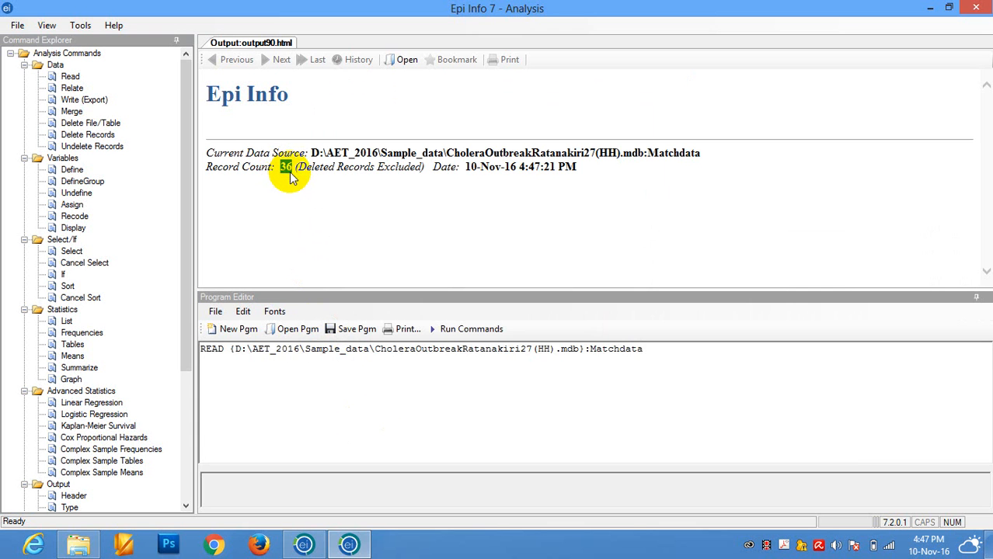
pyautogui.click(291, 173)
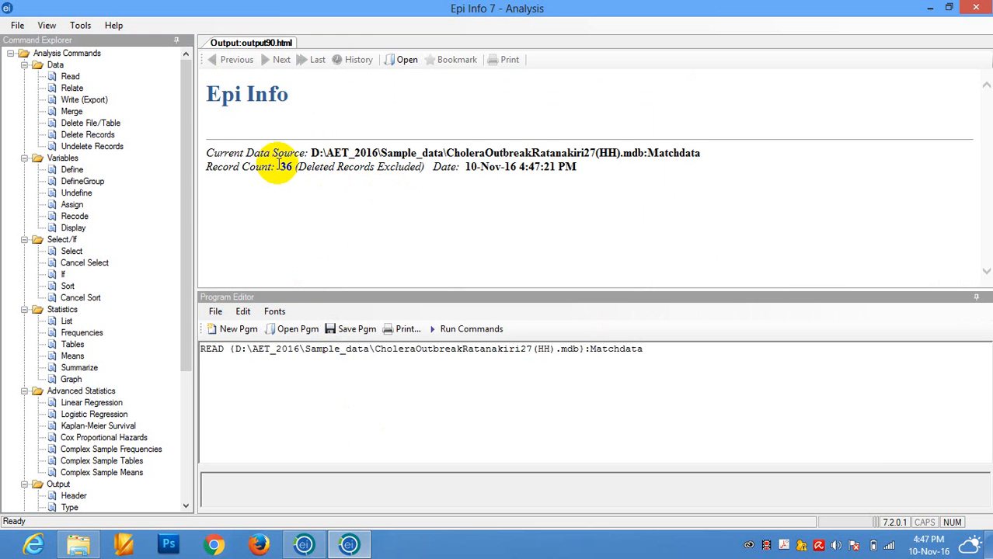
pyautogui.click(281, 167)
pyautogui.moveTo(281, 167); pyautogui.dragTo(291, 168)
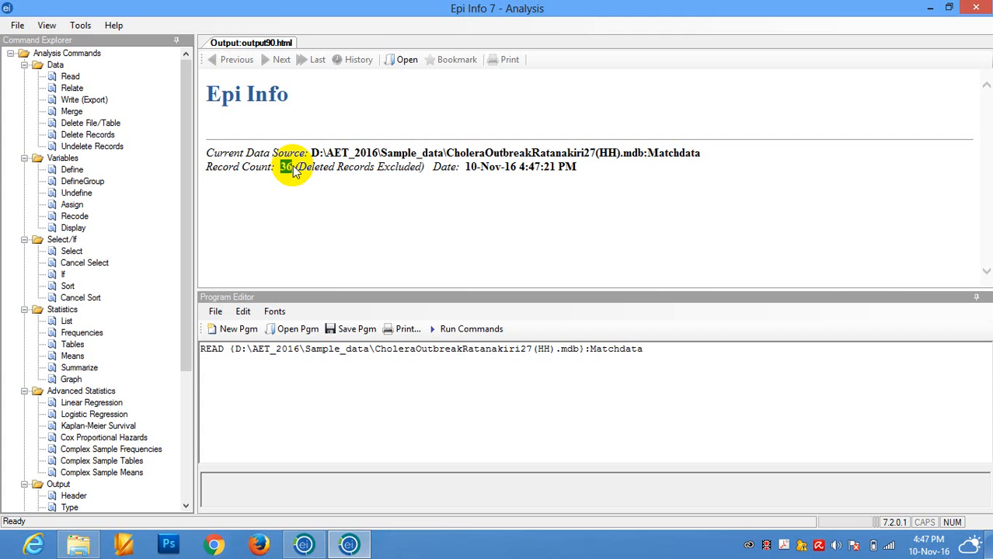
# - Delete the READ line from the program code and start a new Read command for a Microsoft Excel 2007 Workbook (.xlsx)
pyautogui.moveTo(655, 349); pyautogui.dragTo(212, 351)
pyautogui.press('Delete')
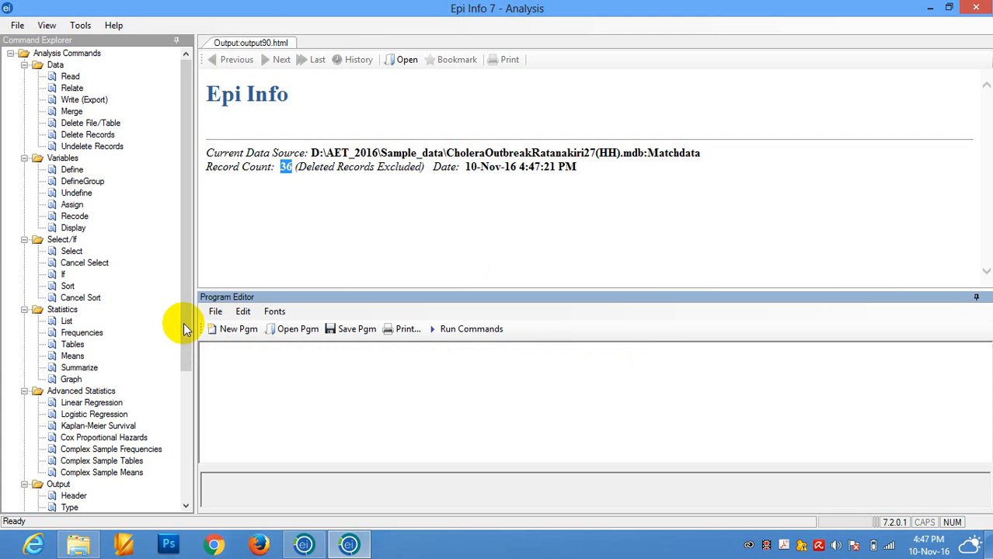
pyautogui.click(70, 76)
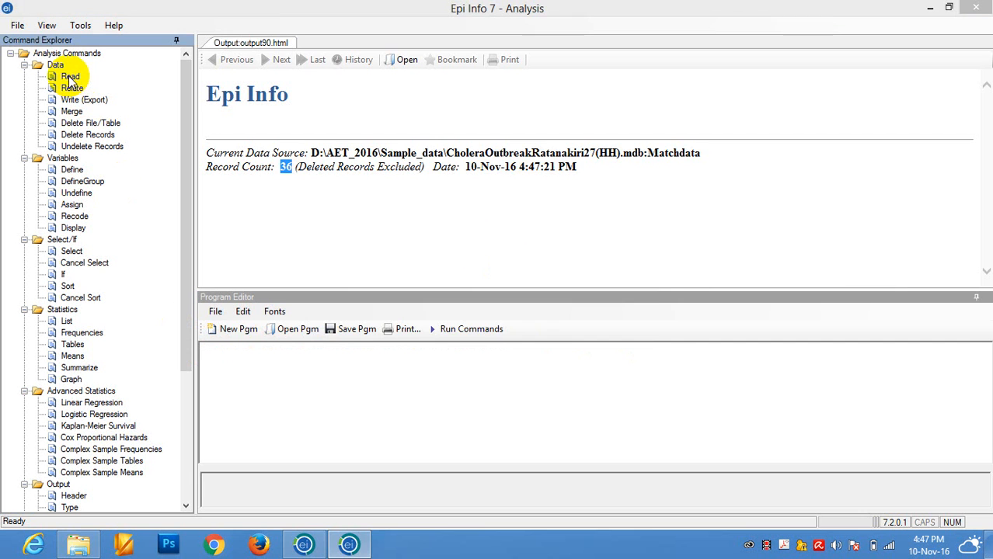
pyautogui.click(499, 163)
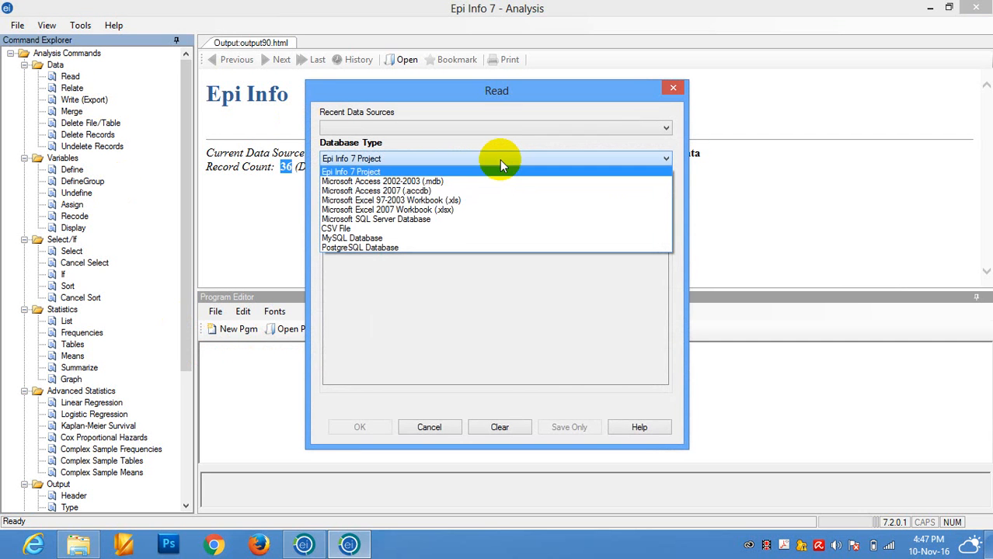
pyautogui.click(447, 210)
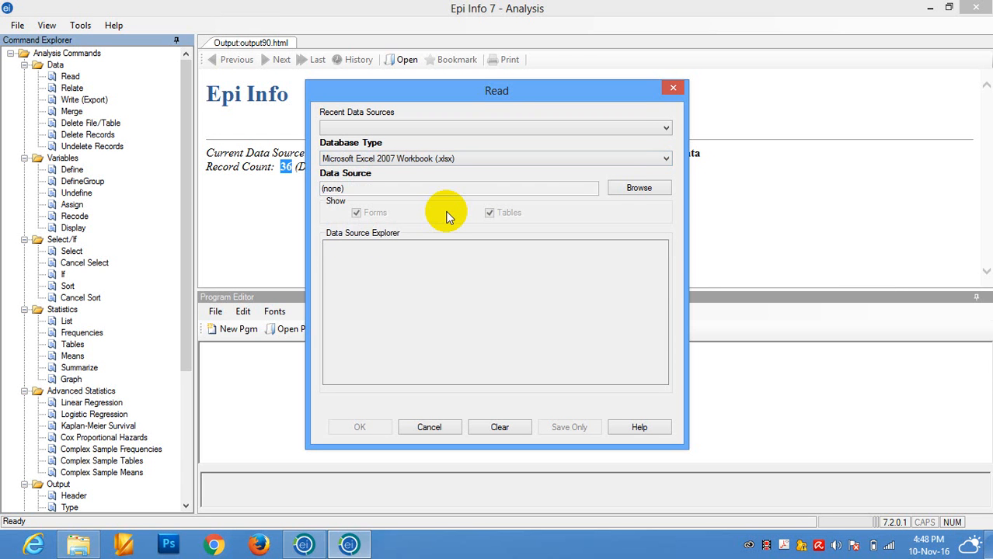
# - Read Sheet1$ from the workbook Food_poisioning_Svay rieng.xlsx in the Sample_data folder
pyautogui.click(638, 189)
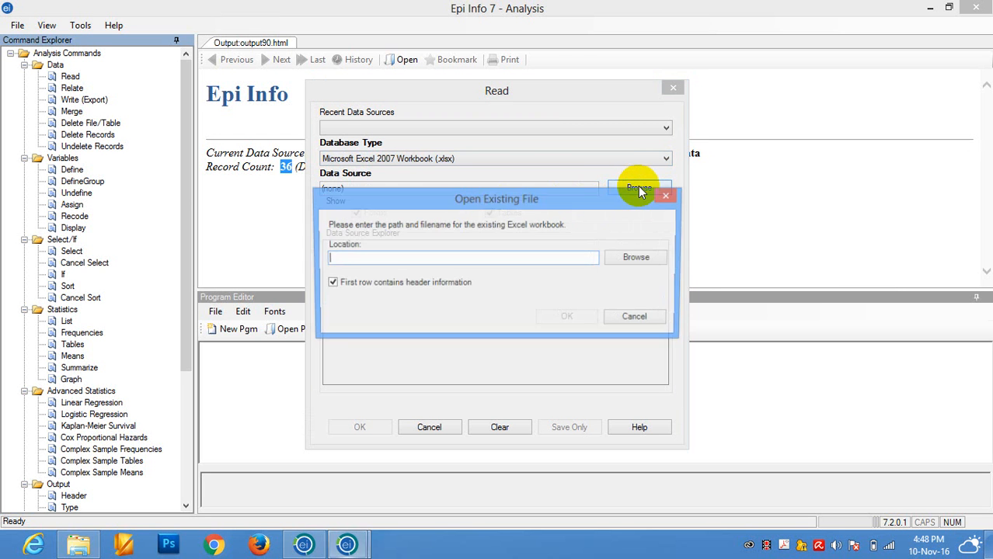
pyautogui.click(639, 258)
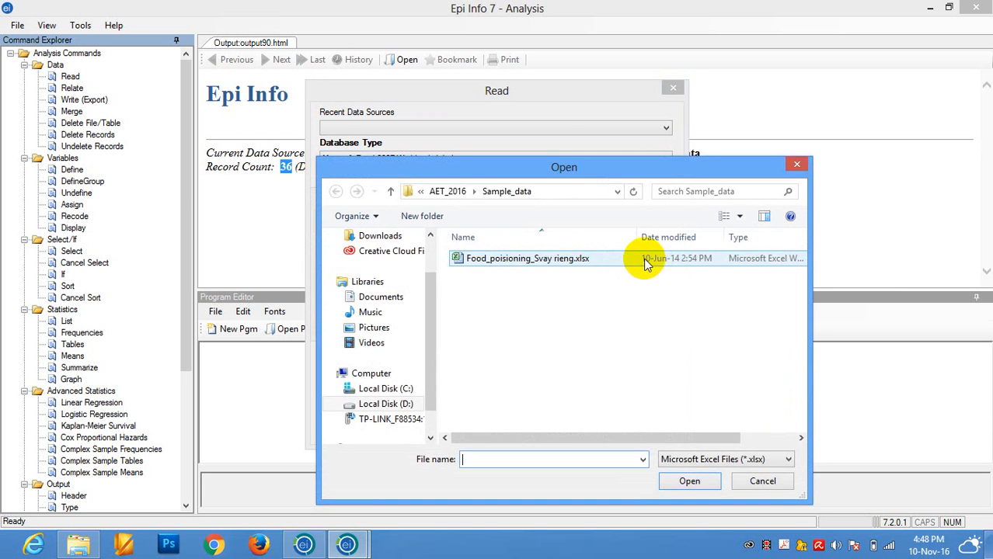
pyautogui.click(533, 265)
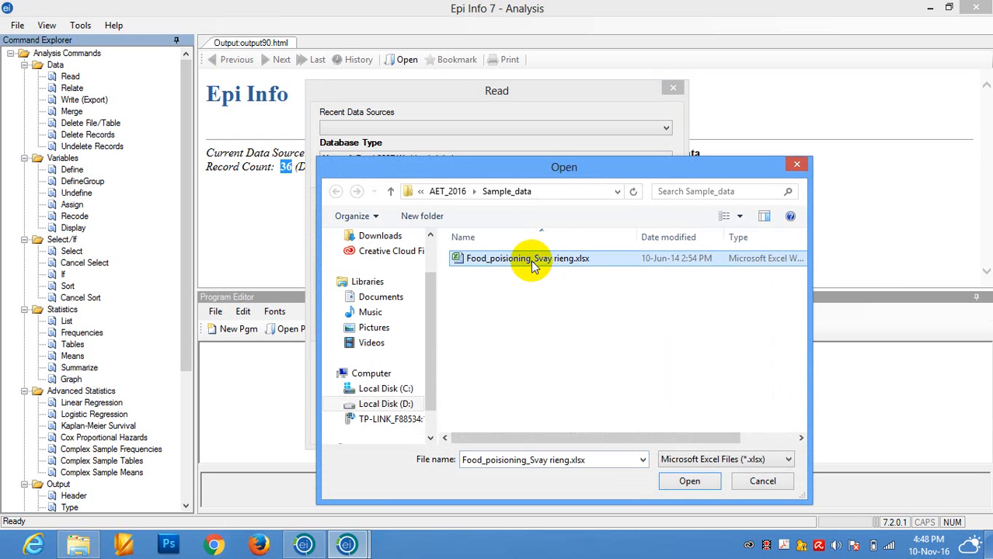
pyautogui.click(682, 482)
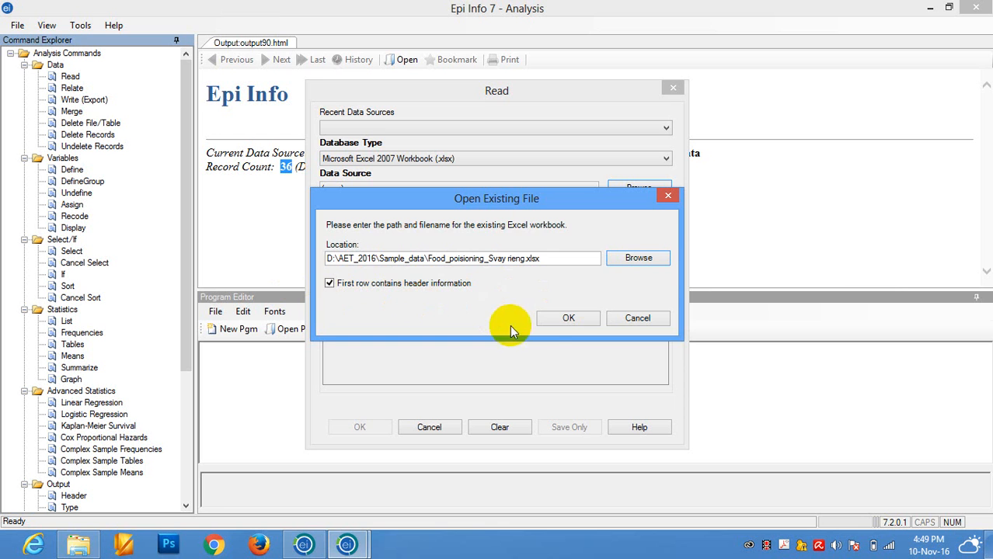
pyautogui.click(569, 318)
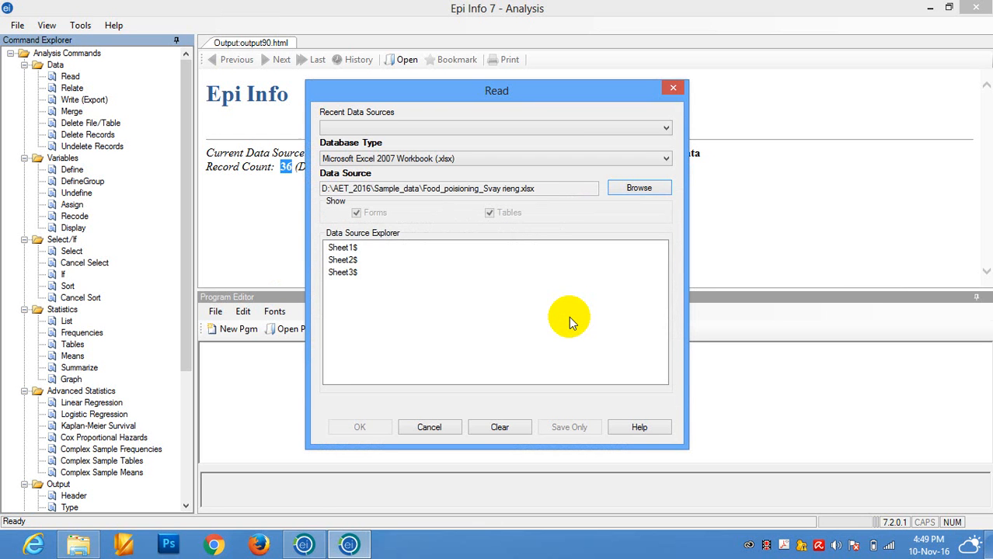
pyautogui.click(342, 248)
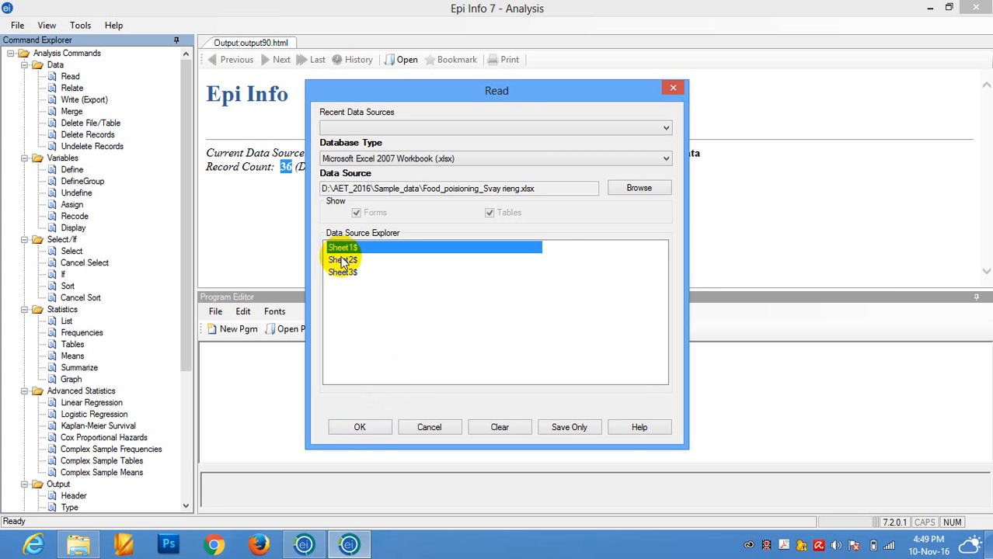
pyautogui.click(361, 429)
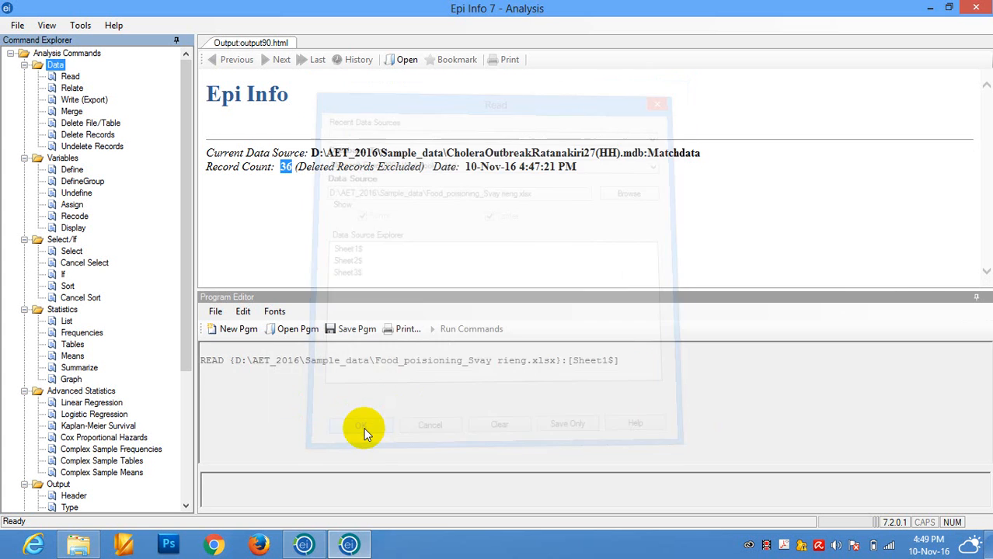
pyautogui.click(285, 171)
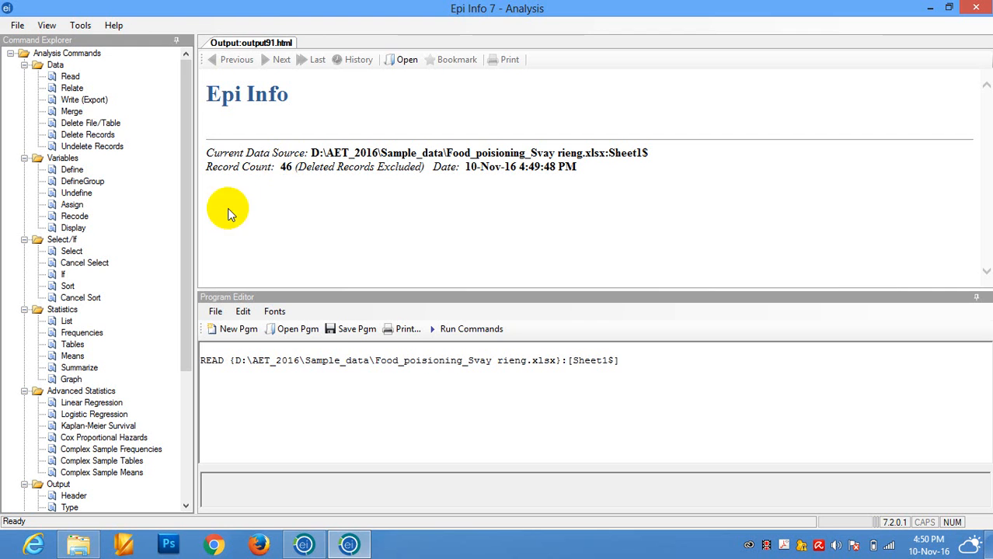
# - Display information for all currently available variables of the loaded sheet and look through the resulting list
pyautogui.doubleClick(73, 229)
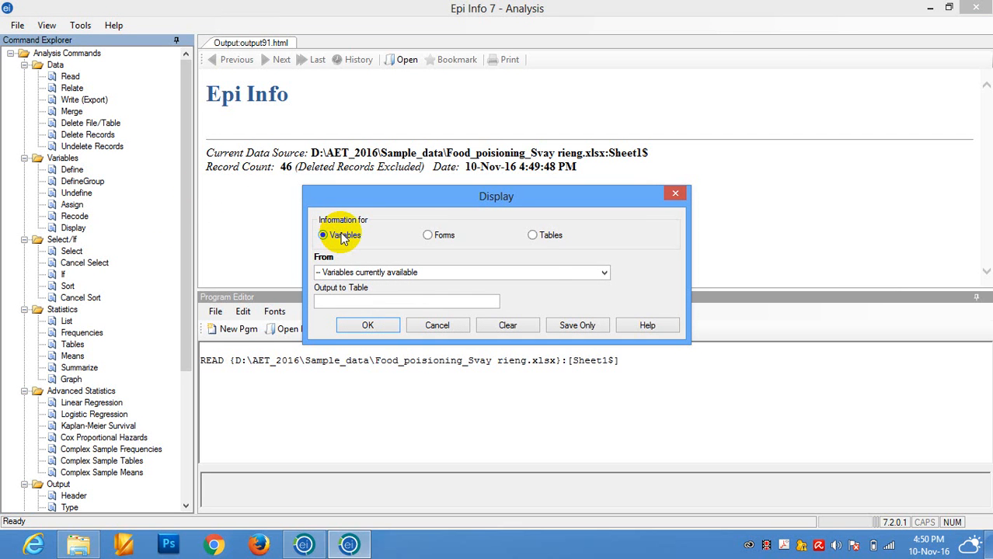
pyautogui.click(371, 327)
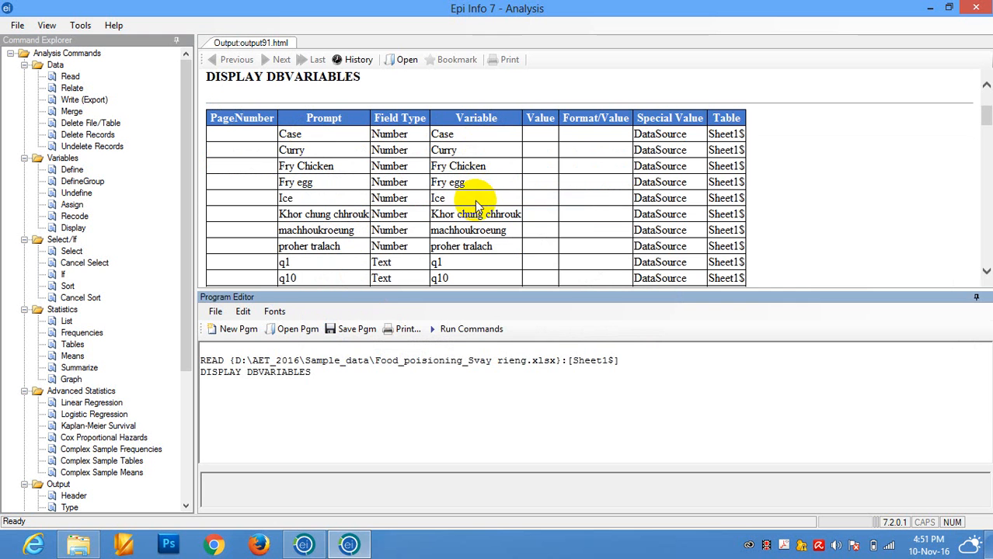
pyautogui.moveTo(985, 106)
pyautogui.mouseDown()
pyautogui.moveTo(987, 271)
pyautogui.moveTo(983, 123)
pyautogui.mouseUp()
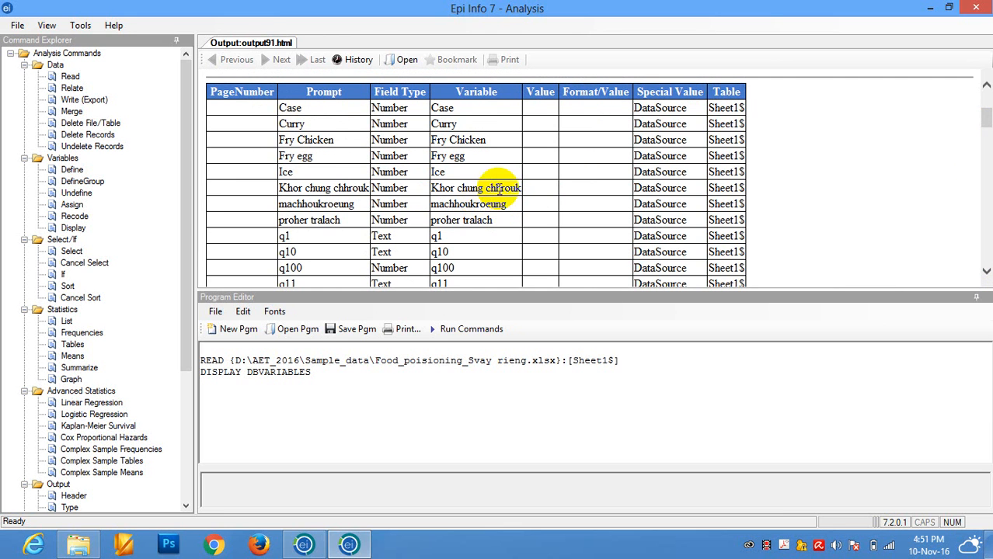
pyautogui.moveTo(985, 117)
pyautogui.mouseDown()
pyautogui.moveTo(988, 270)
pyautogui.moveTo(986, 100)
pyautogui.moveTo(988, 120)
pyautogui.mouseUp()
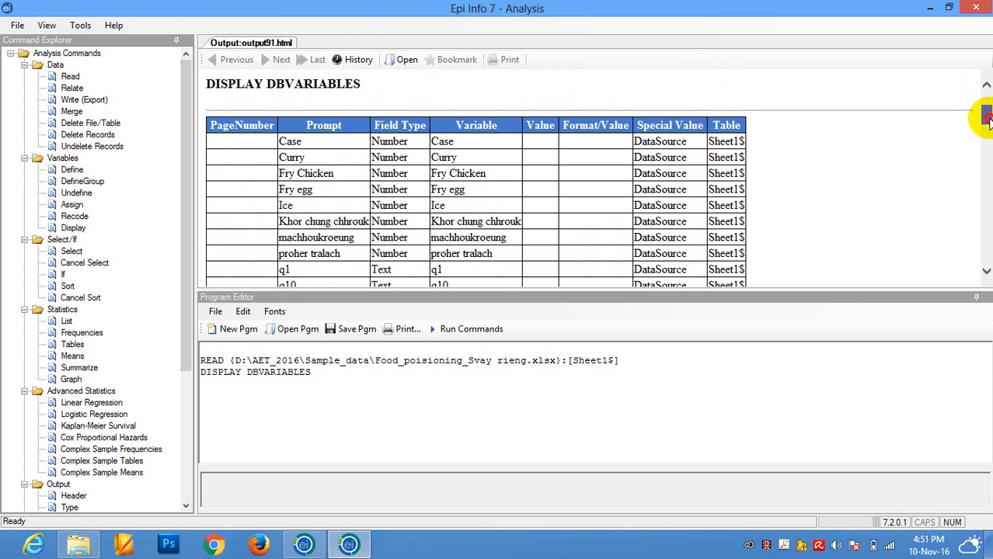
pyautogui.moveTo(989, 120); pyautogui.dragTo(990, 122)
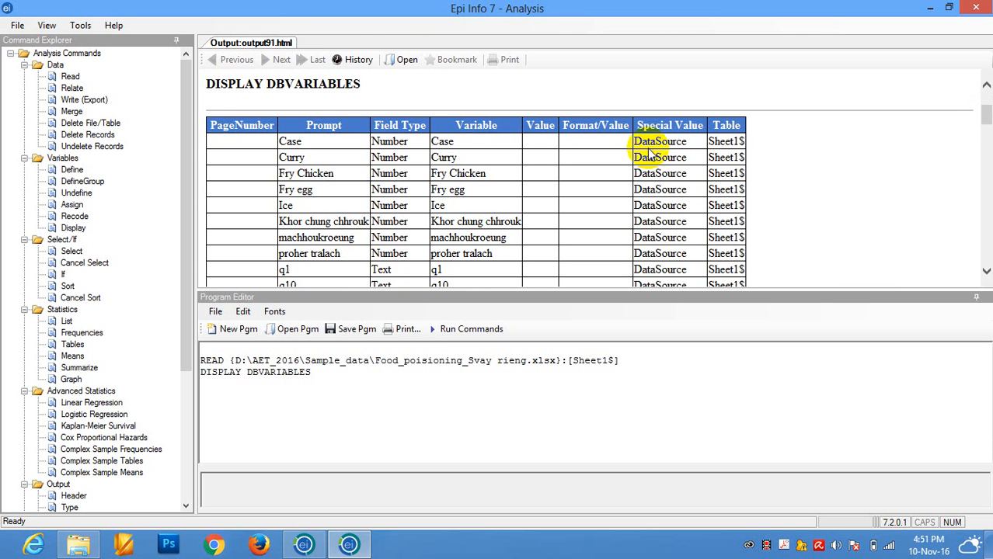
# - Read the Matchdata table from the Microsoft Access 2002-2003 database CholeraOutbreakRatanakiri27(HH).mdb in the Sample_data folder and check its record count
pyautogui.click(69, 77)
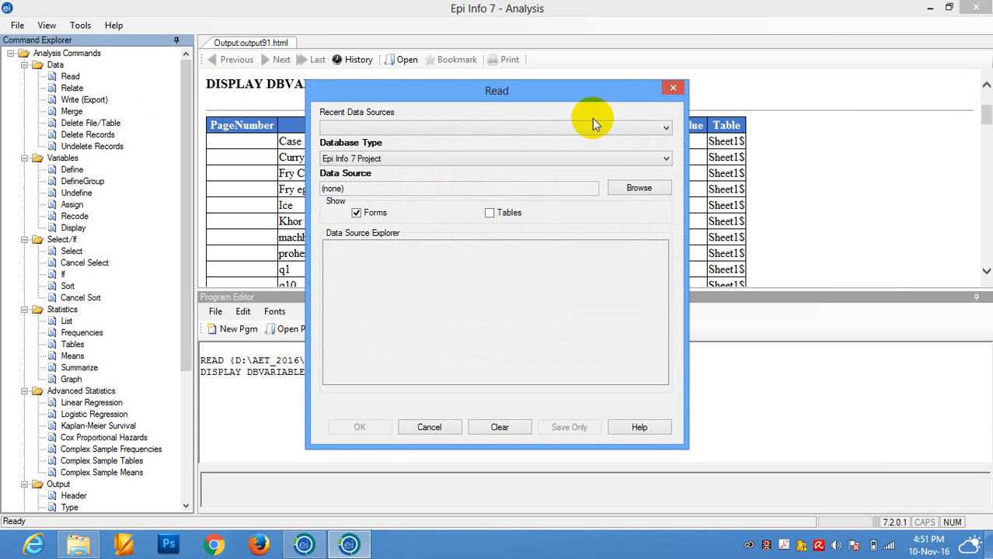
pyautogui.click(580, 160)
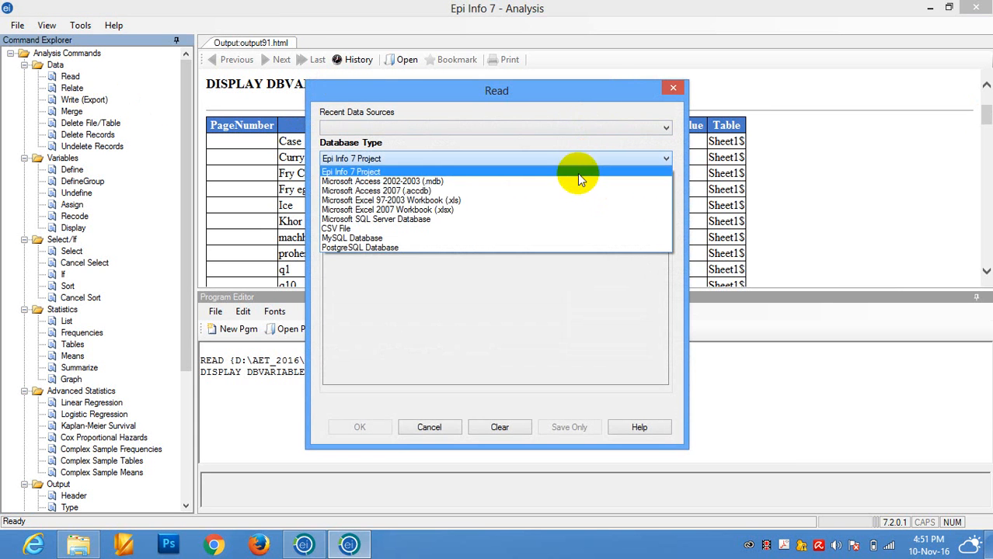
pyautogui.click(577, 181)
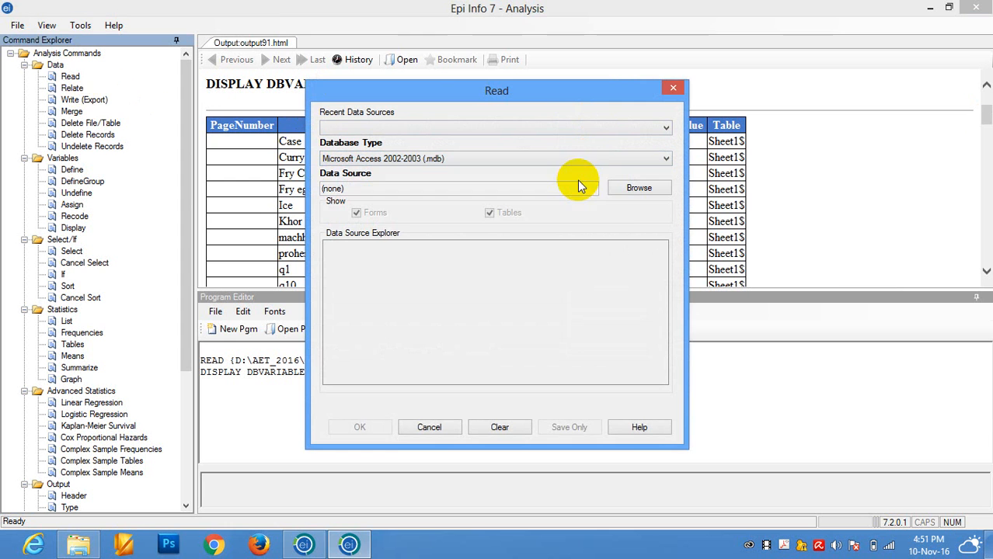
pyautogui.click(626, 188)
pyautogui.click(632, 261)
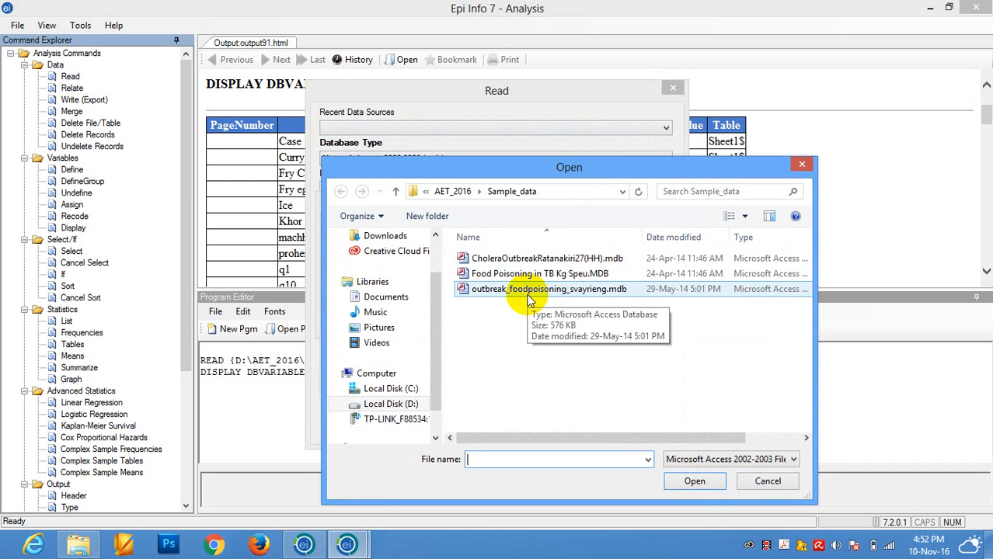
pyautogui.click(519, 259)
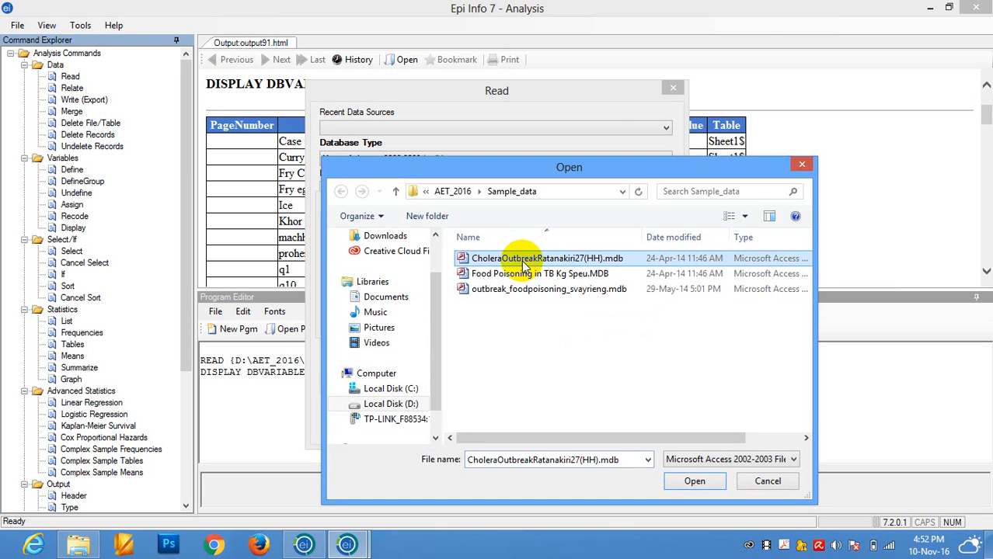
pyautogui.click(695, 481)
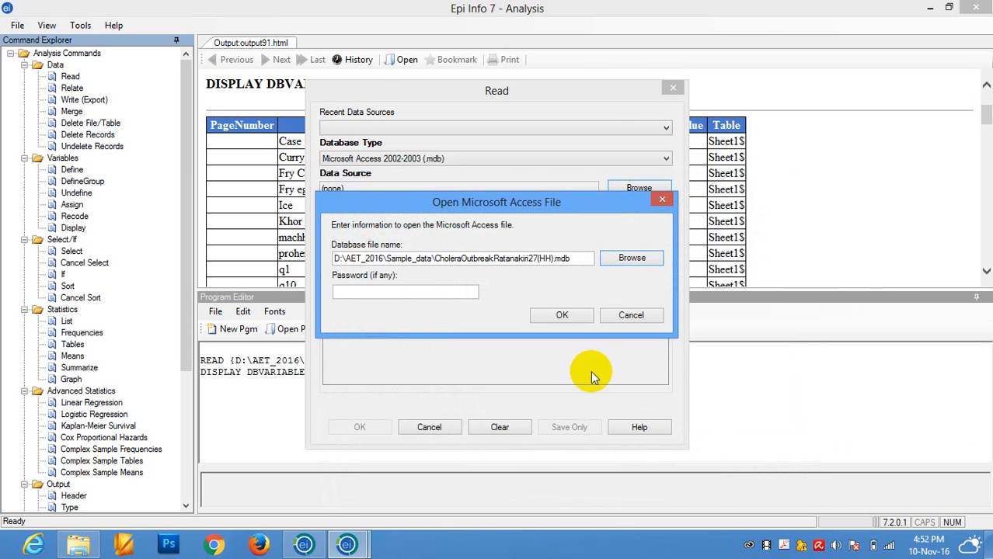
pyautogui.click(558, 314)
pyautogui.click(362, 255)
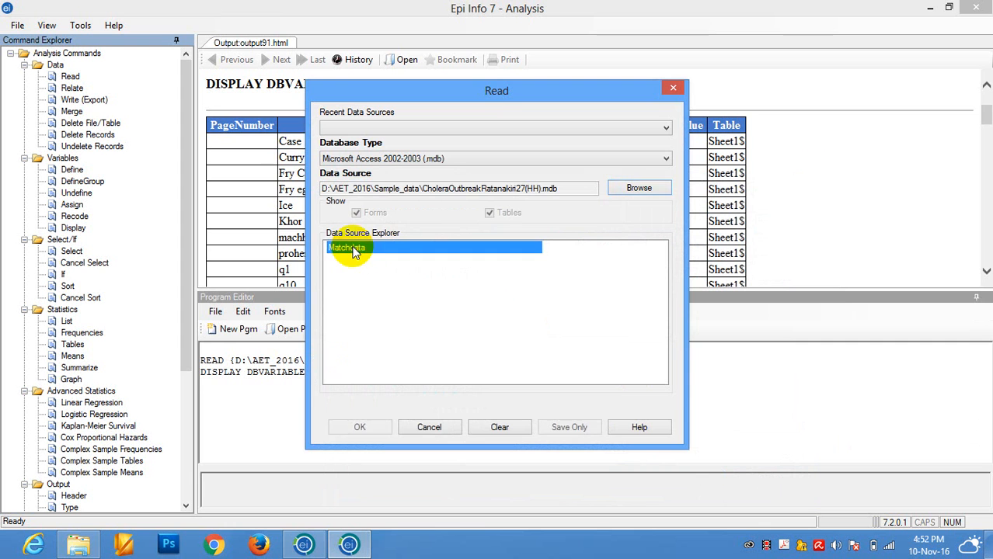
pyautogui.click(360, 427)
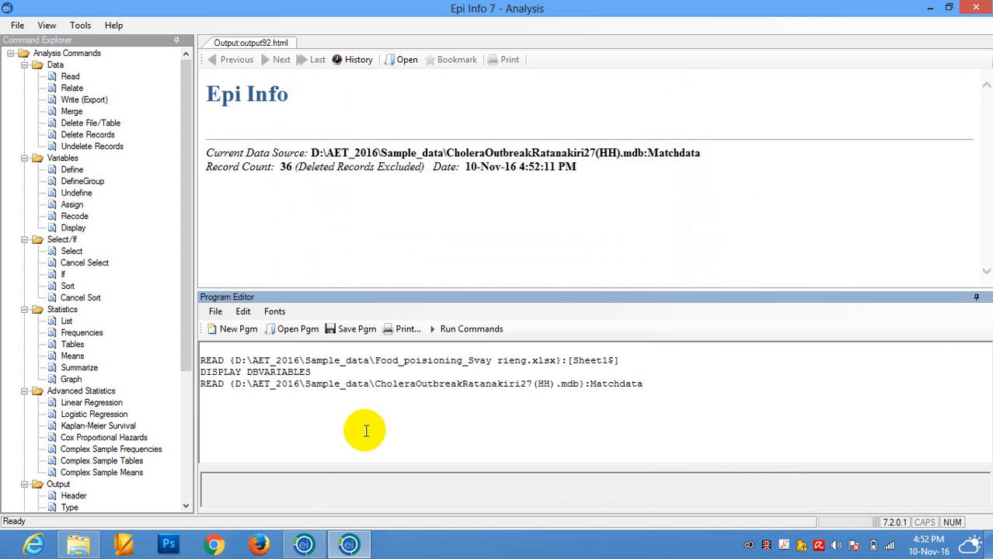
pyautogui.click(277, 165)
pyautogui.doubleClick(282, 166)
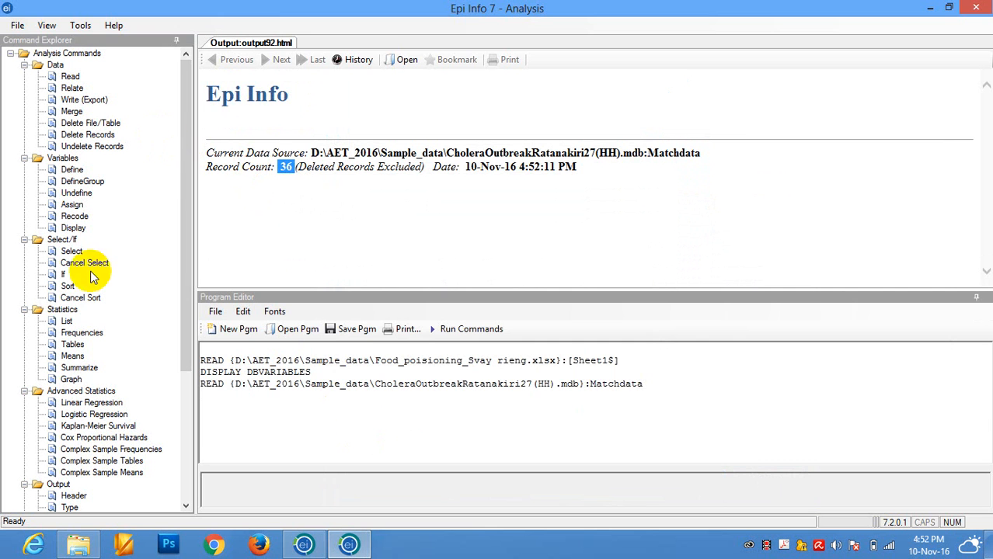
# - Display information for all currently available variables of the Matchdata table and look over the resulting list
pyautogui.click(72, 228)
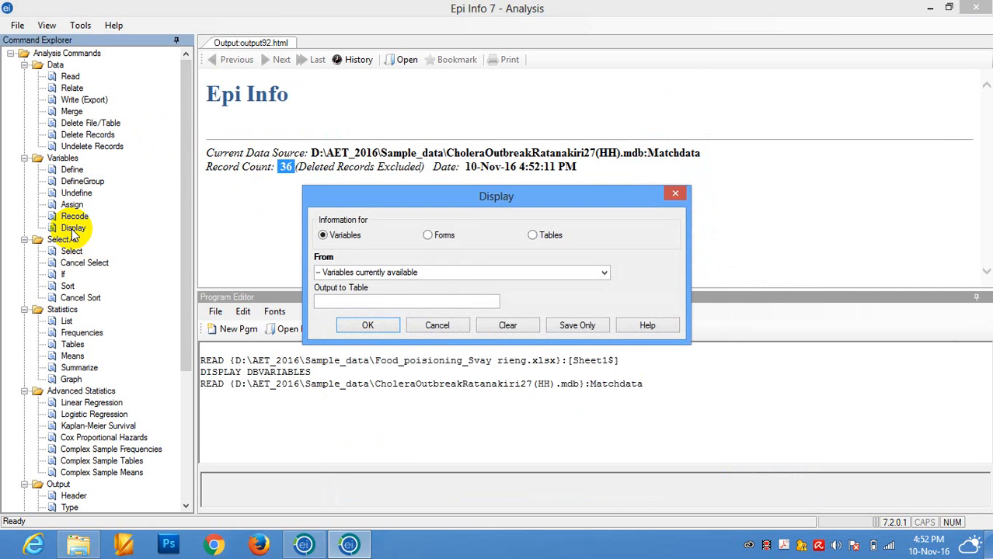
pyautogui.click(373, 327)
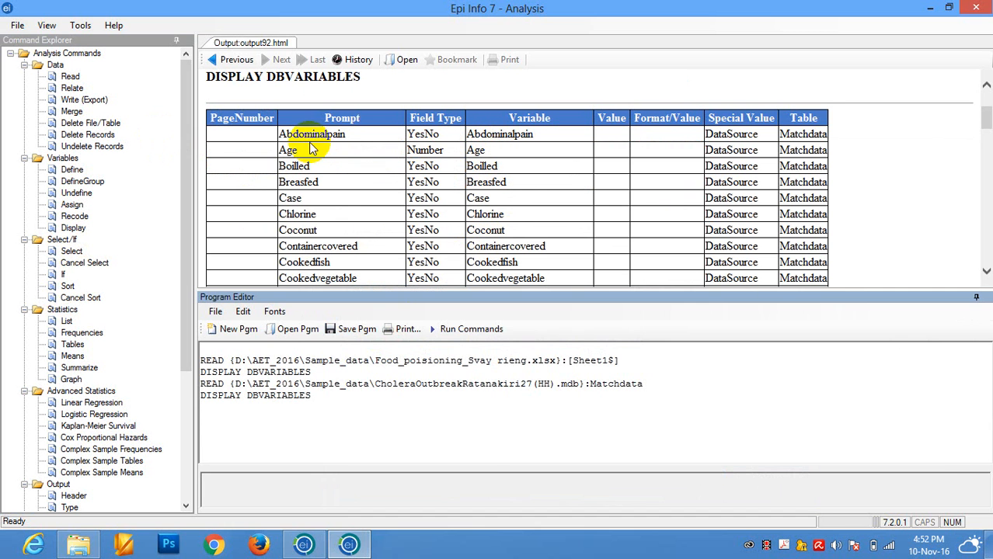
pyautogui.click(540, 134)
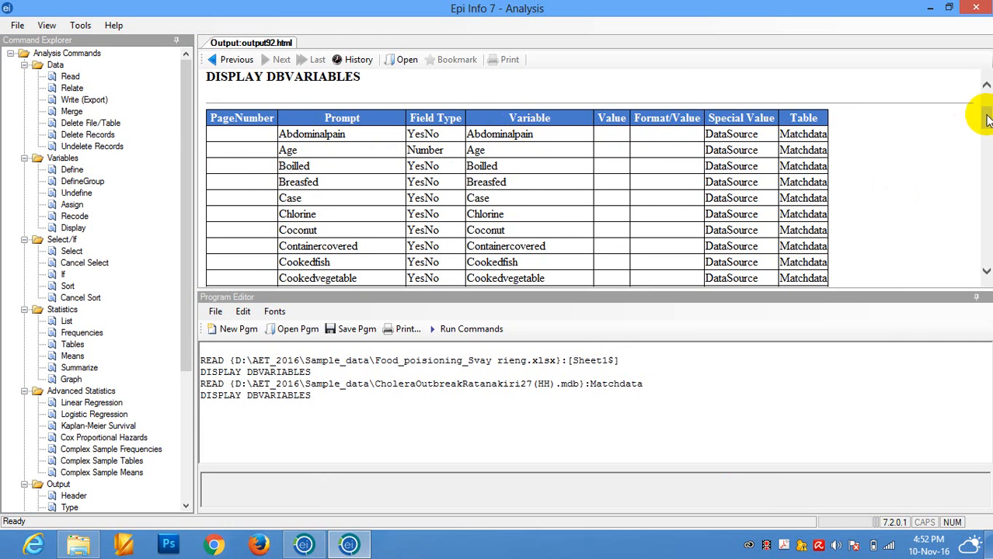
pyautogui.moveTo(985, 116)
pyautogui.mouseDown()
pyautogui.moveTo(985, 231)
pyautogui.moveTo(985, 98)
pyautogui.moveTo(985, 113)
pyautogui.mouseUp()
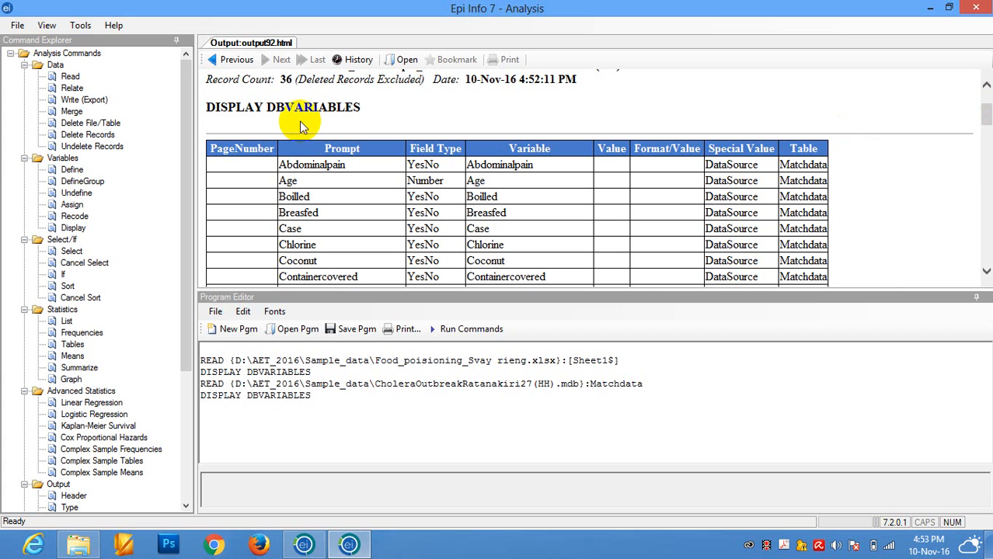
# - List all variables (*) of the Matchdata table in Grid display mode
pyautogui.click(68, 321)
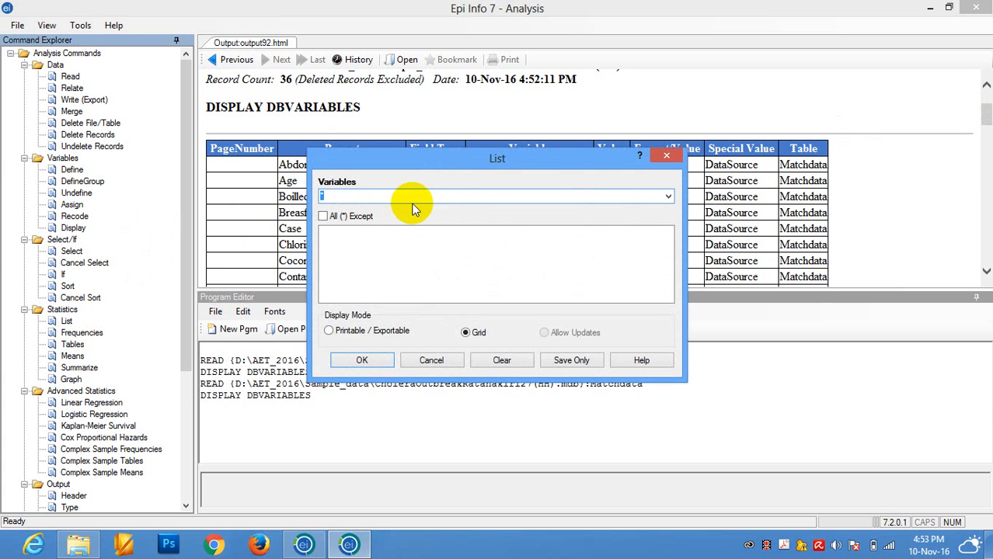
pyautogui.click(668, 198)
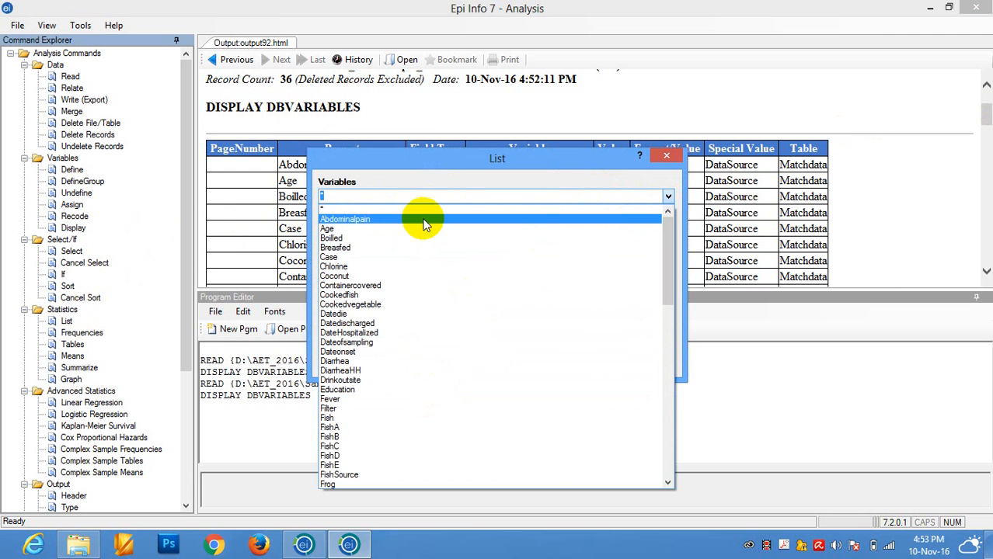
pyautogui.click(342, 209)
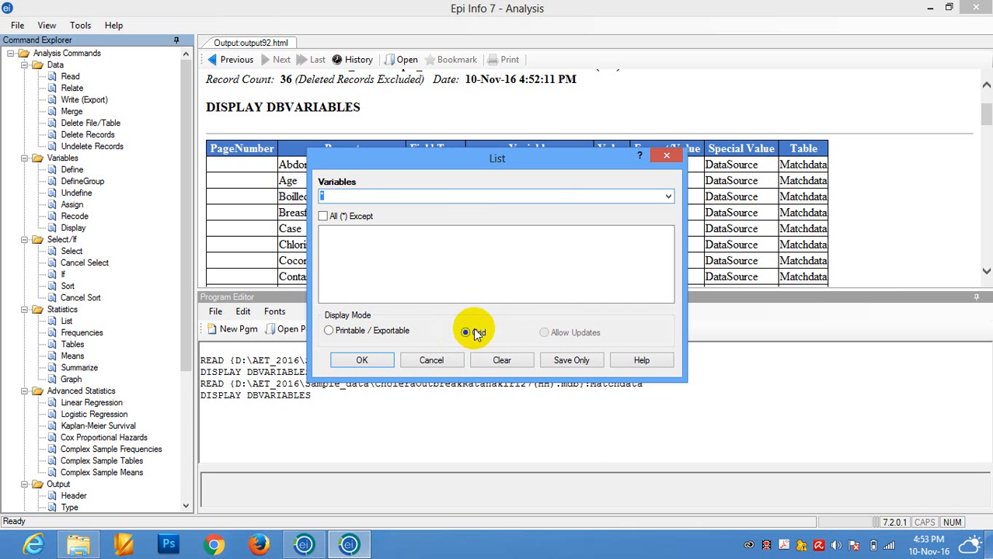
pyautogui.click(362, 361)
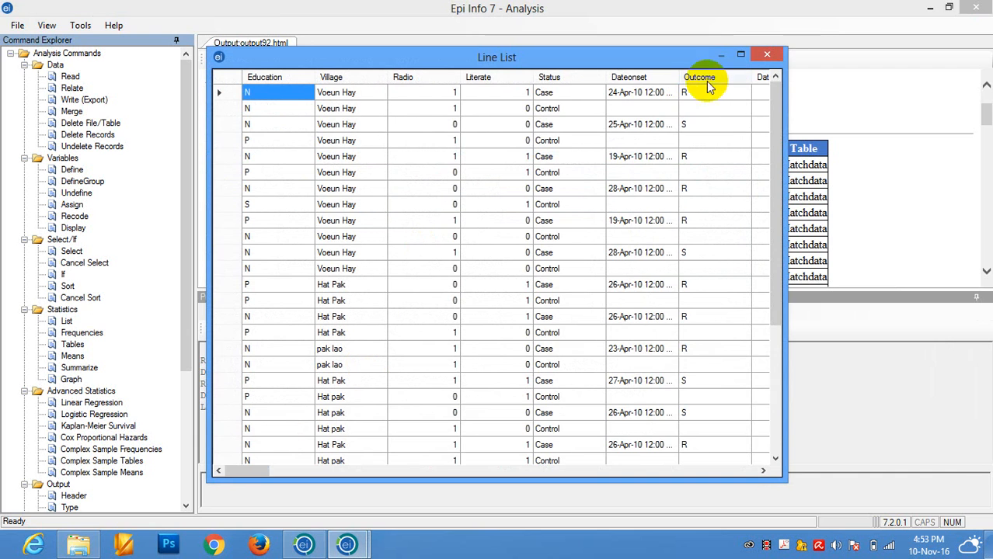
# - Maximize the full line list, examine its Diarrhea, Literate and Status values across the records, and close it
pyautogui.click(741, 54)
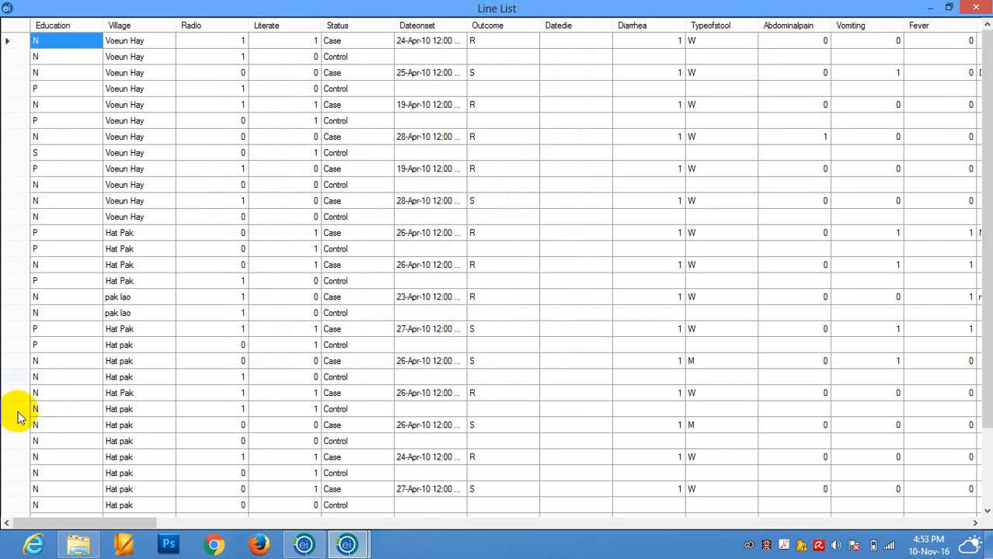
pyautogui.moveTo(92, 523)
pyautogui.mouseDown()
pyautogui.moveTo(472, 477)
pyautogui.moveTo(967, 473)
pyautogui.moveTo(628, 501)
pyautogui.moveTo(504, 436)
pyautogui.moveTo(491, 506)
pyautogui.moveTo(261, 530)
pyautogui.moveTo(276, 533)
pyautogui.moveTo(100, 517)
pyautogui.mouseUp()
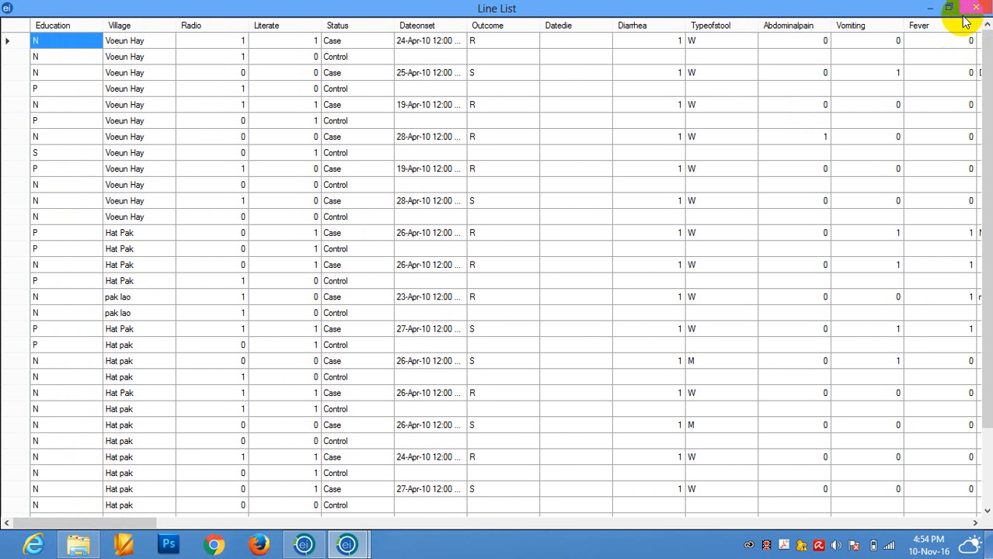
pyautogui.click(663, 140)
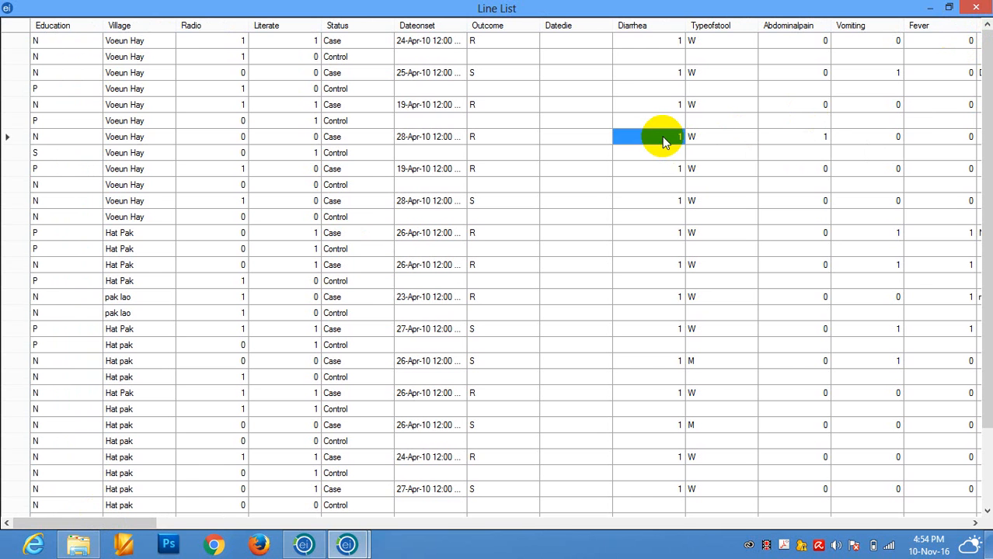
pyautogui.click(666, 119)
pyautogui.click(666, 104)
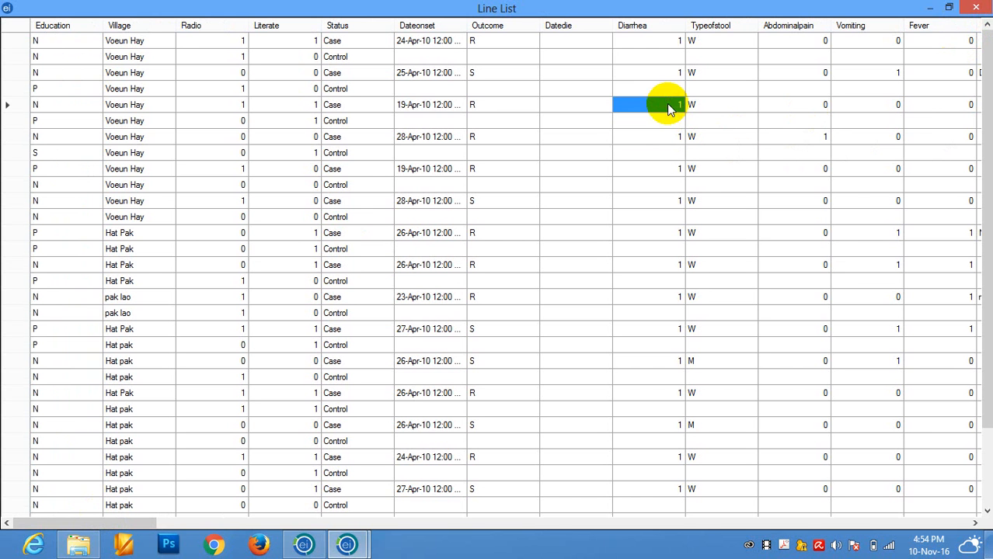
pyautogui.click(311, 185)
pyautogui.click(355, 192)
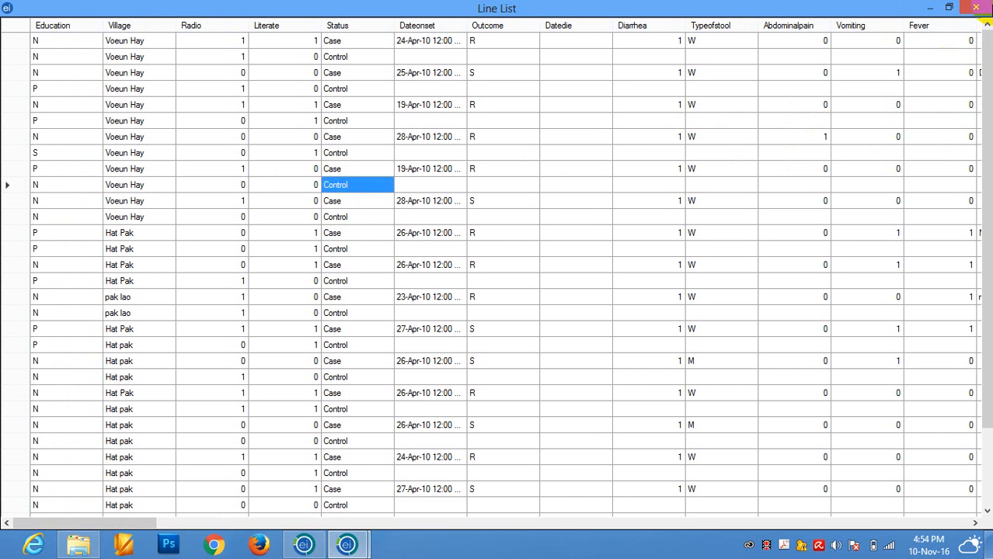
pyautogui.click(977, 7)
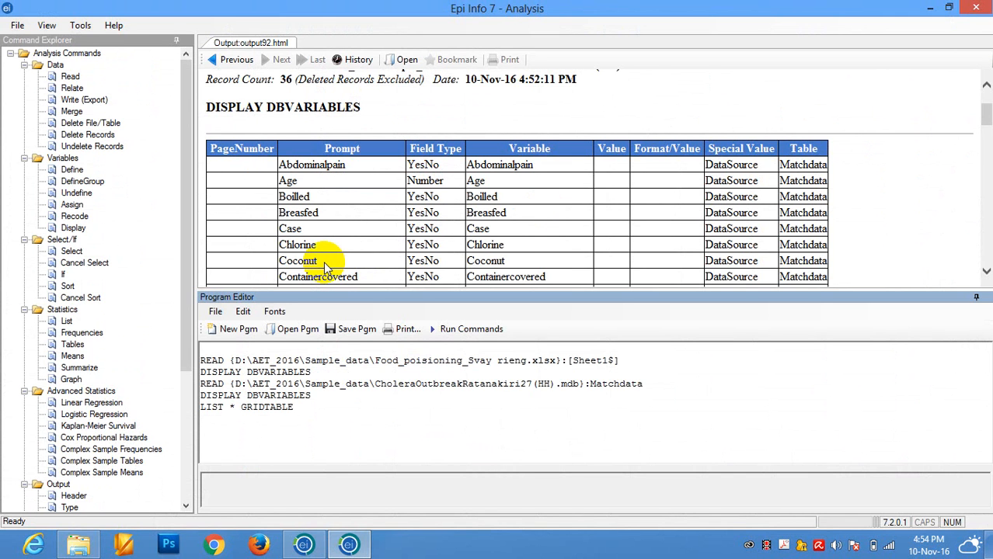
# - List only the variables Age, Case, Education and Abdominalpain in Grid display mode
pyautogui.click(67, 323)
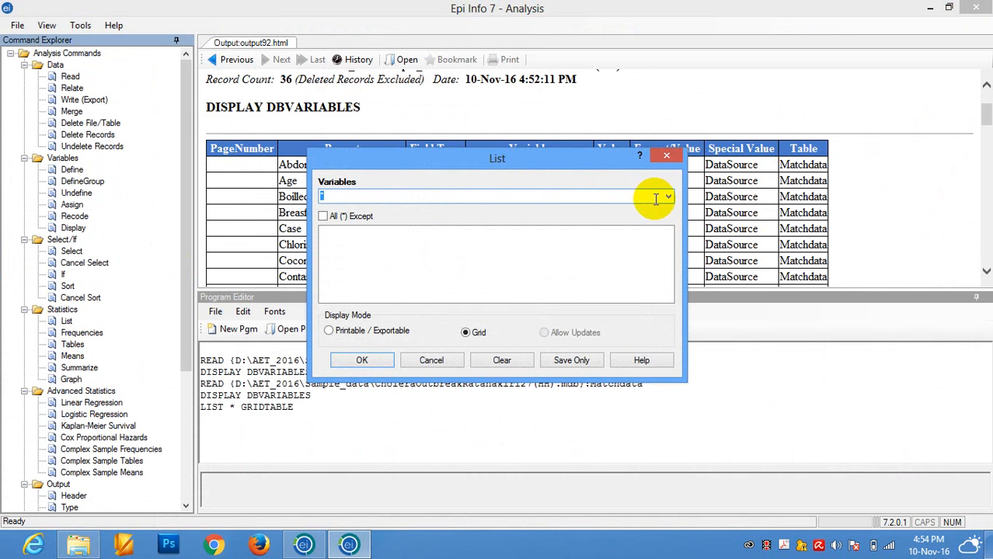
pyautogui.click(666, 197)
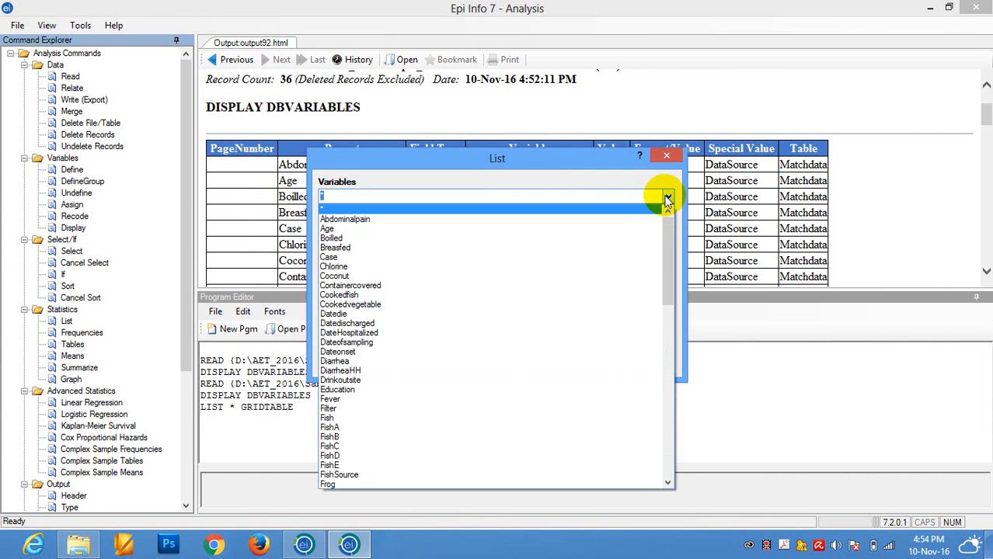
pyautogui.click(367, 232)
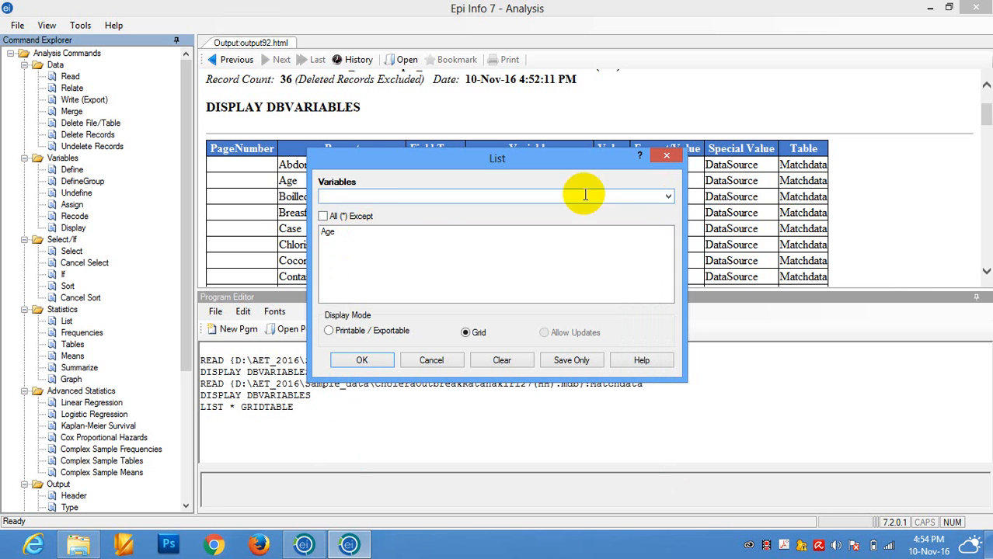
pyautogui.click(668, 196)
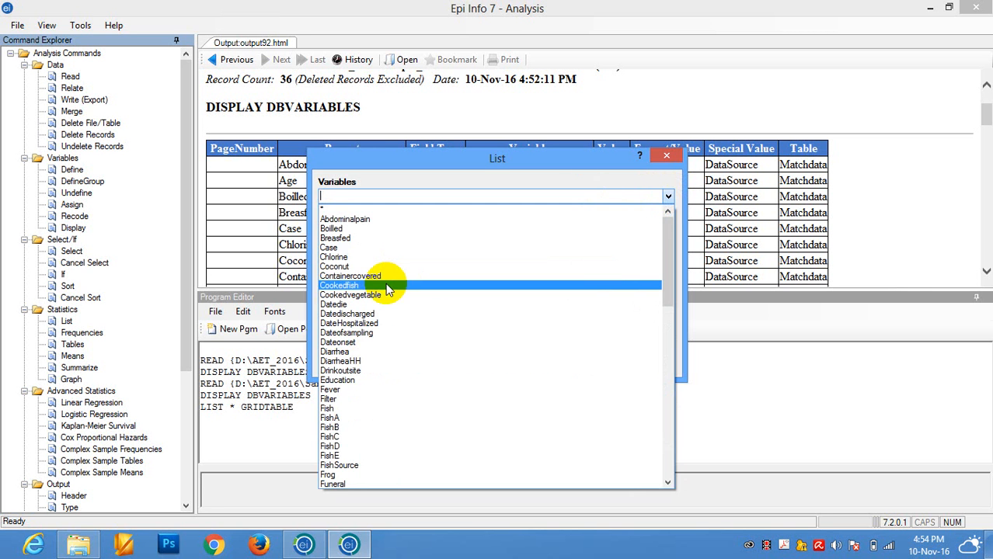
pyautogui.click(330, 248)
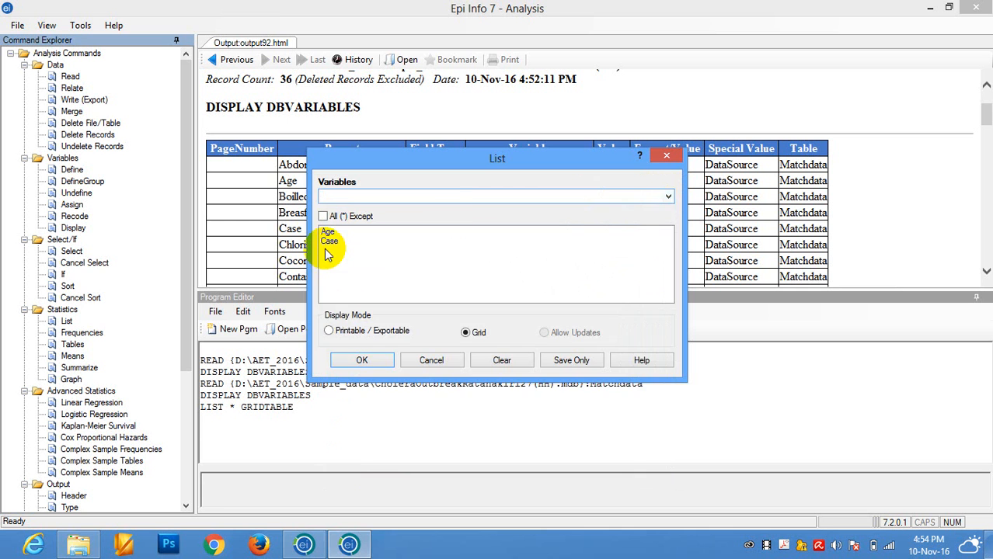
pyautogui.click(669, 196)
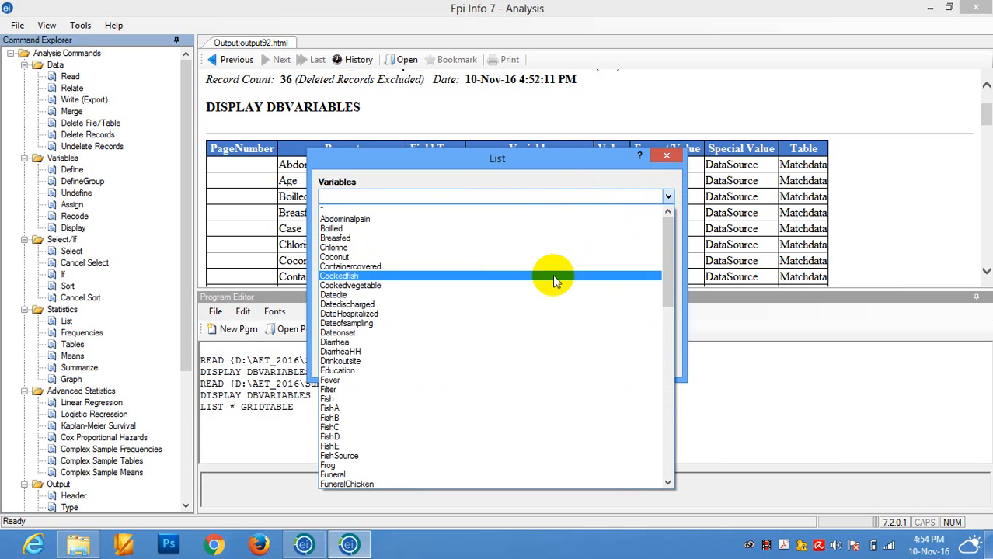
pyautogui.click(430, 371)
pyautogui.click(668, 197)
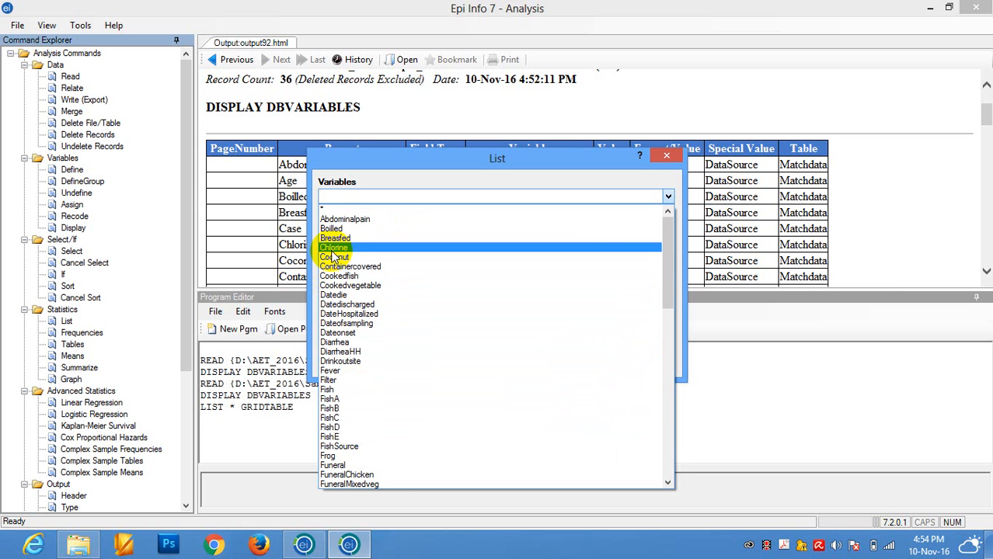
pyautogui.click(339, 221)
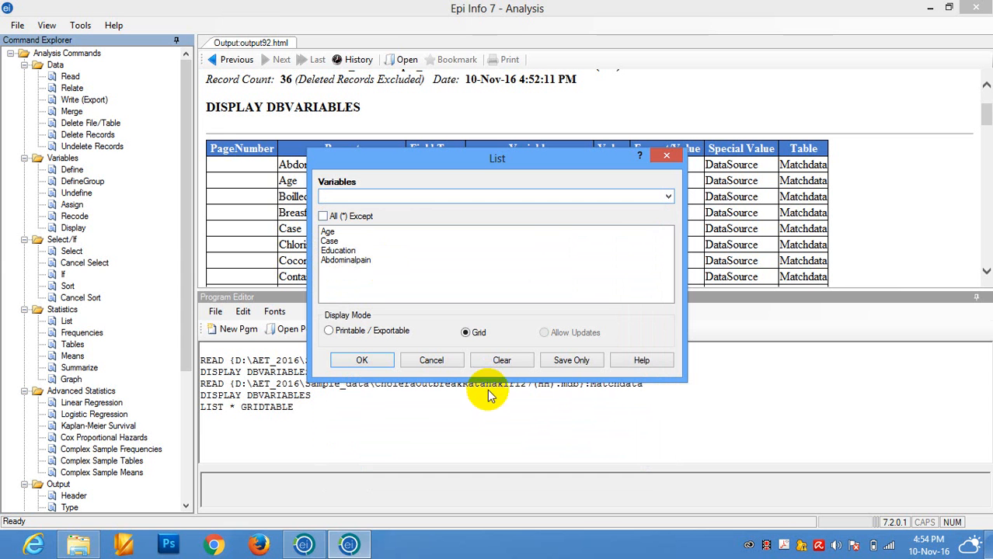
pyautogui.click(355, 361)
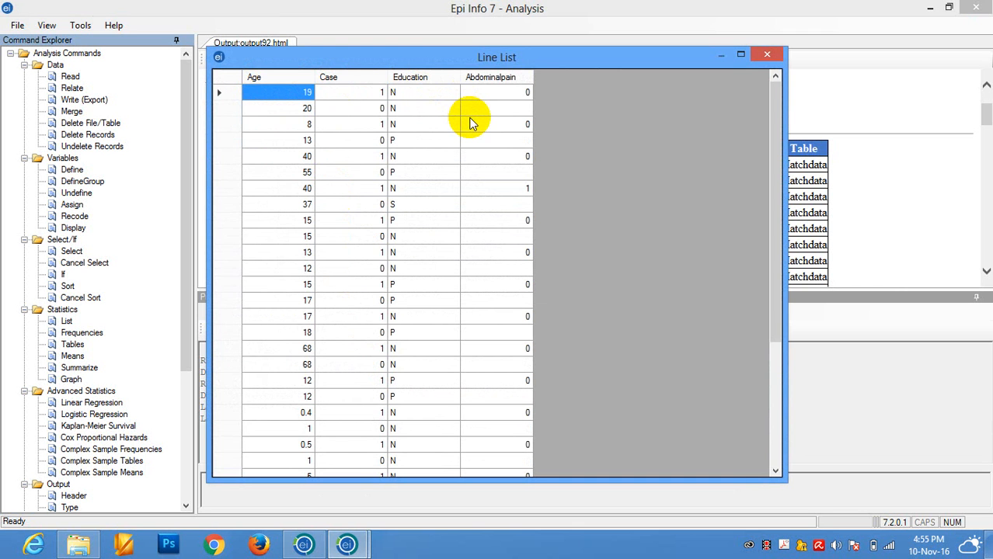
# - Look through the records in the four-variable line list and close it
pyautogui.click(773, 123)
pyautogui.moveTo(773, 123)
pyautogui.mouseDown()
pyautogui.moveTo(800, 344)
pyautogui.moveTo(770, 100)
pyautogui.mouseUp()
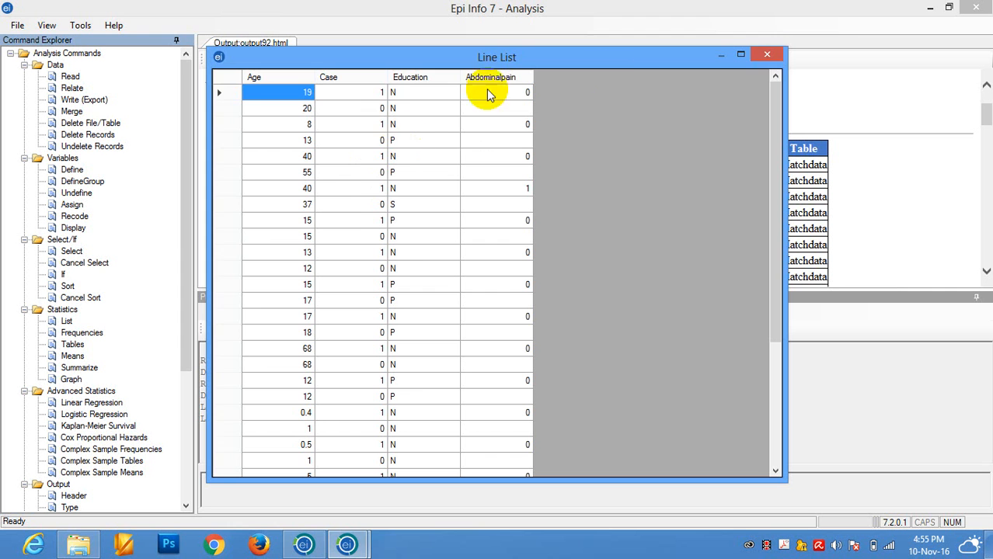
pyautogui.click(767, 54)
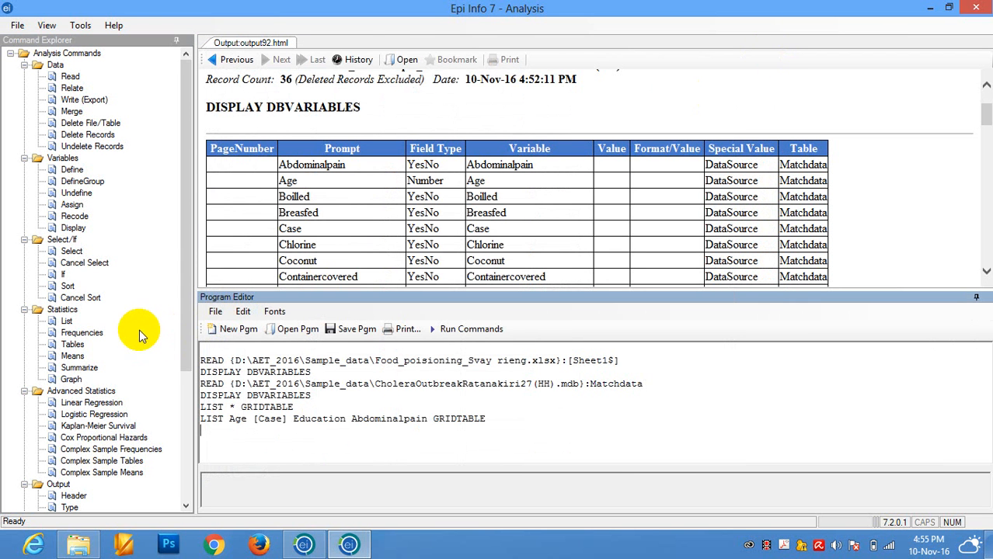
# - Sort the Matchdata records by Age in ascending order
pyautogui.click(68, 287)
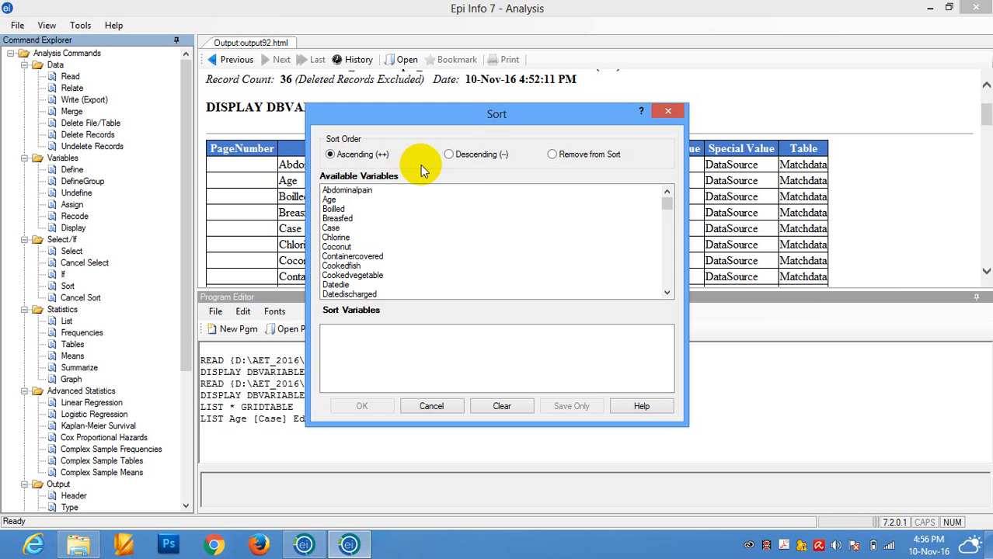
pyautogui.click(466, 160)
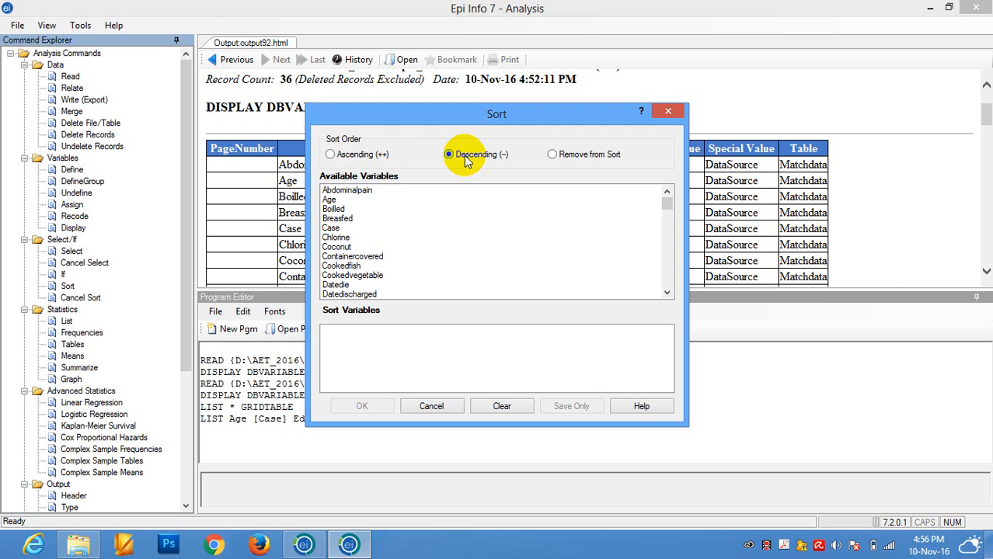
pyautogui.click(359, 158)
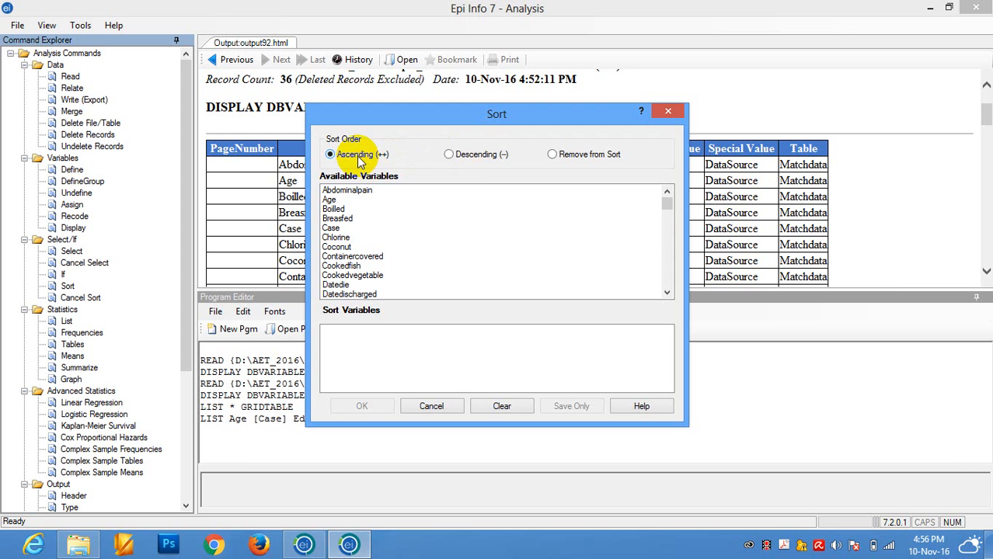
pyautogui.doubleClick(329, 199)
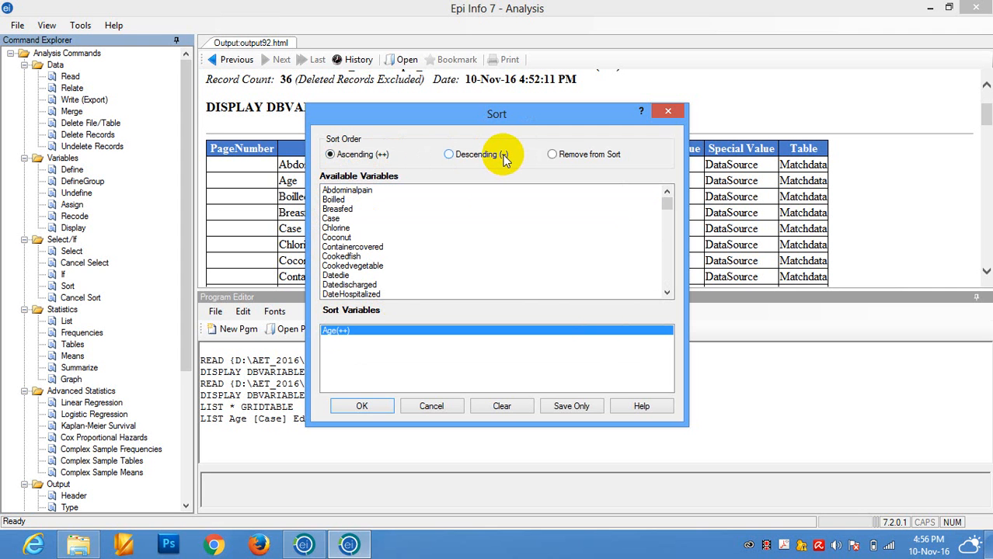
pyautogui.click(362, 406)
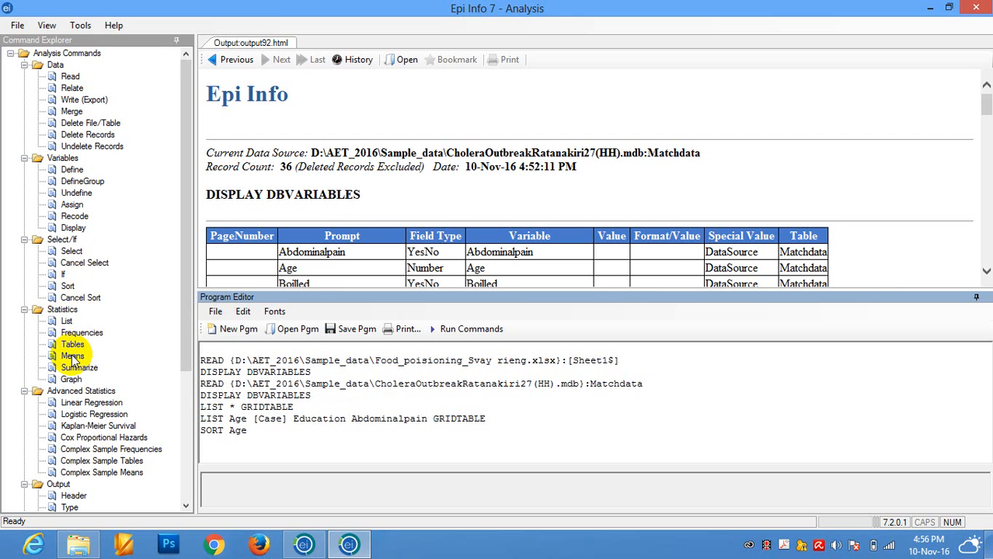
# - List only the Age variable in Grid display mode, look through the ascending values, and close the line list
pyautogui.click(66, 321)
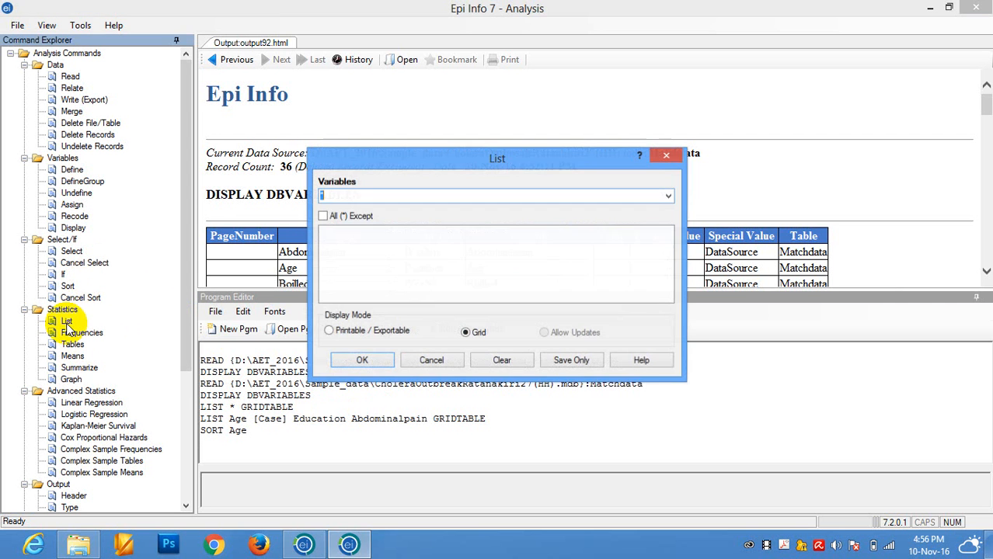
pyautogui.click(669, 197)
pyautogui.click(372, 229)
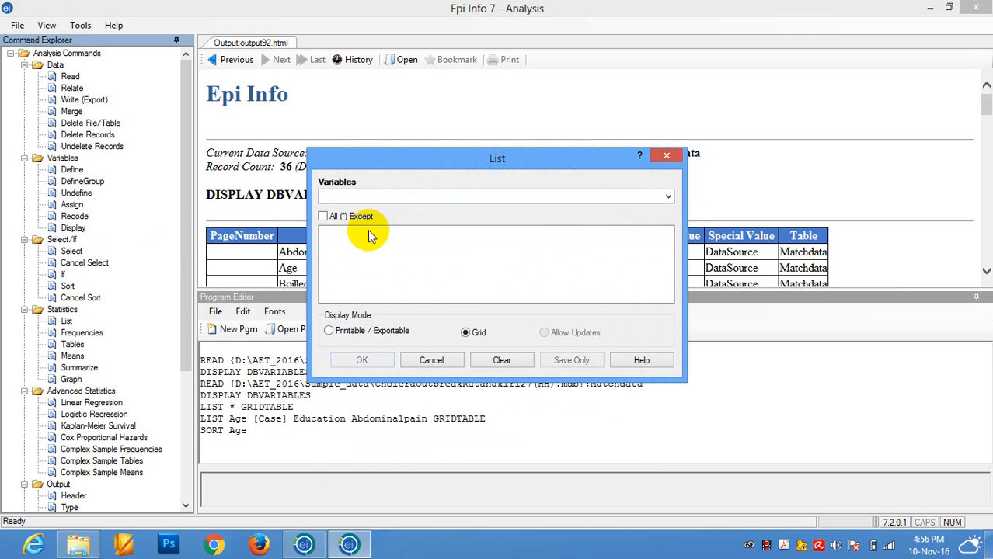
pyautogui.click(668, 197)
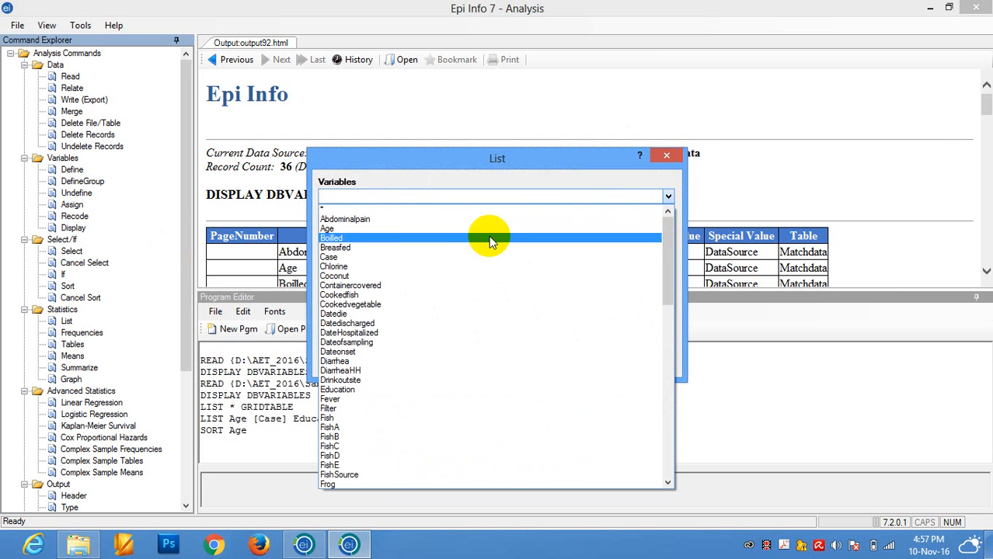
pyautogui.click(425, 230)
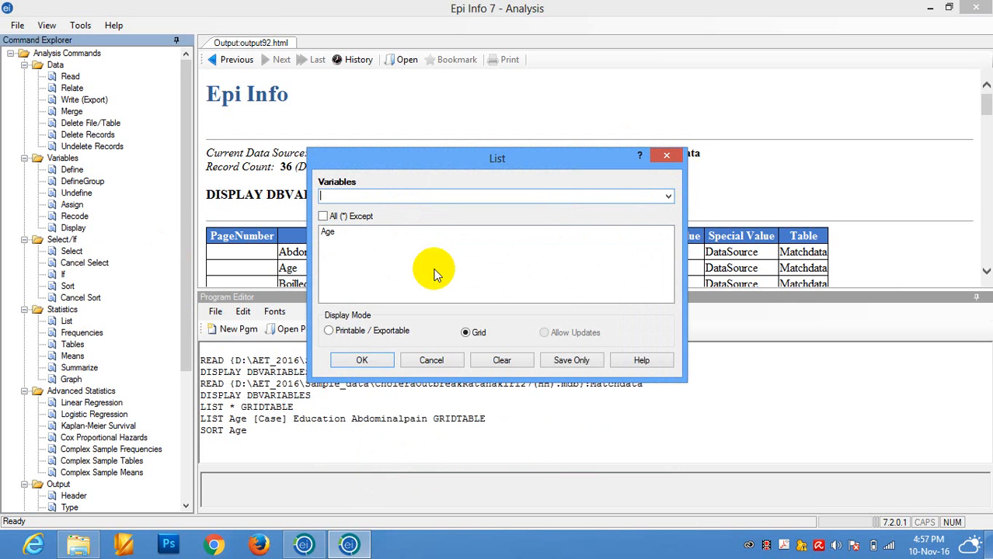
pyautogui.click(369, 366)
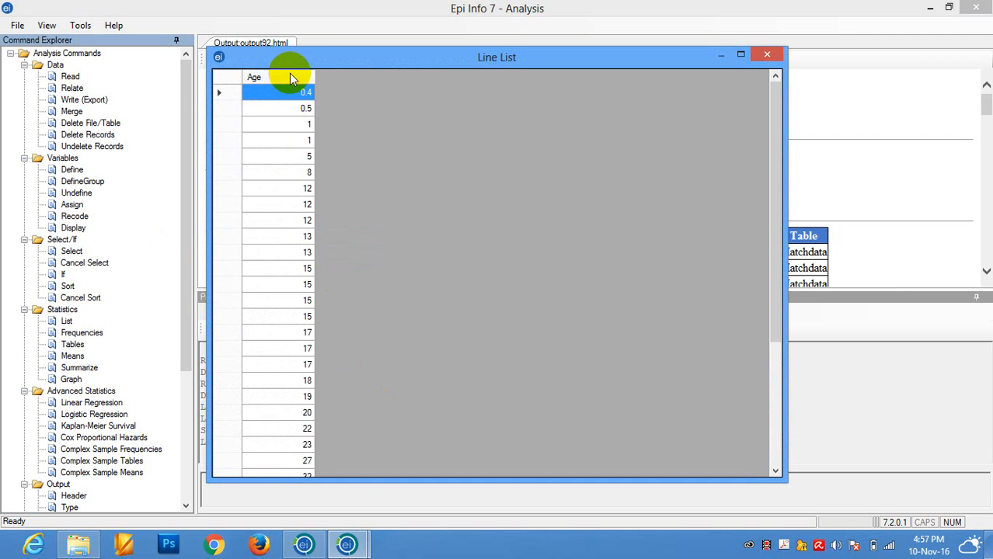
pyautogui.moveTo(772, 171); pyautogui.dragTo(790, 336)
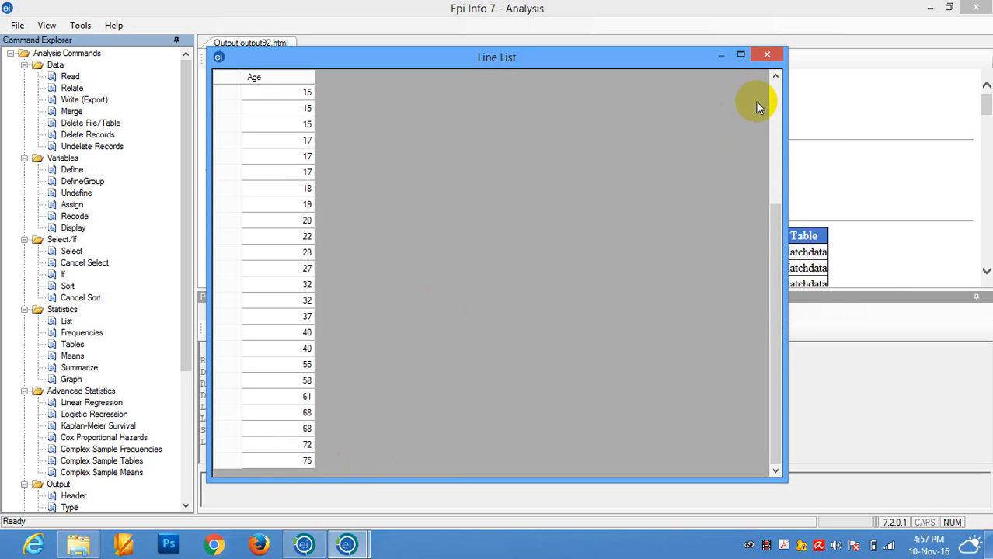
pyautogui.click(766, 55)
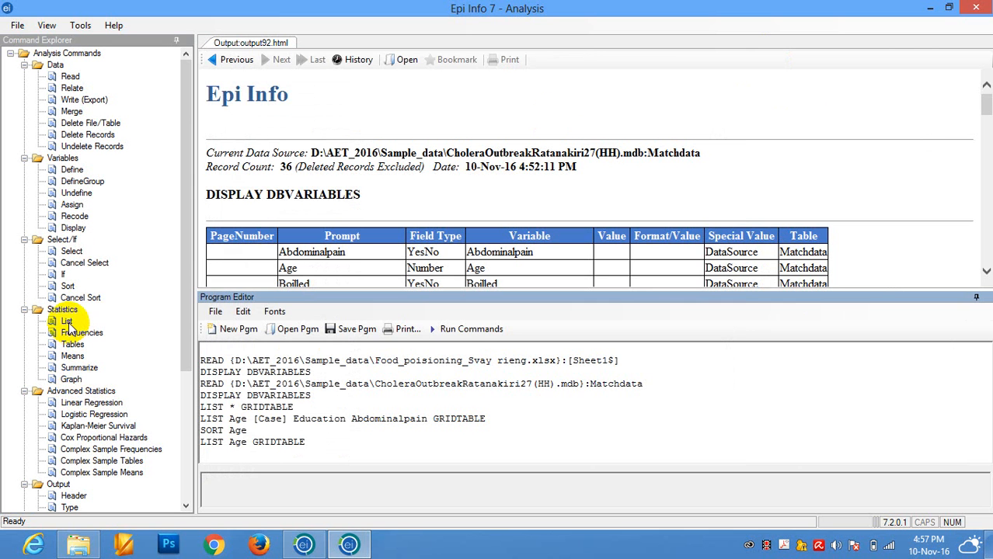
# - Sort the Matchdata records by Age in descending order
pyautogui.click(67, 286)
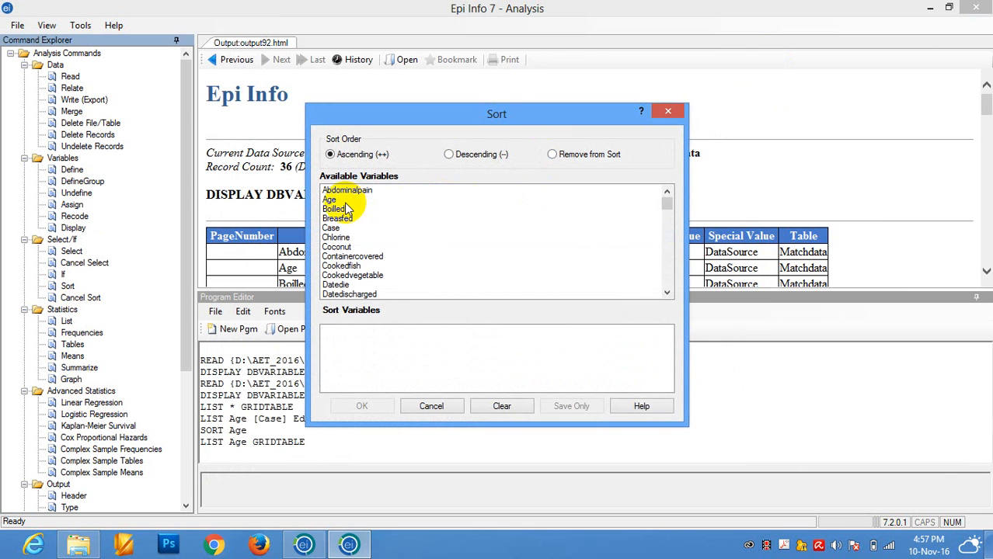
pyautogui.click(465, 154)
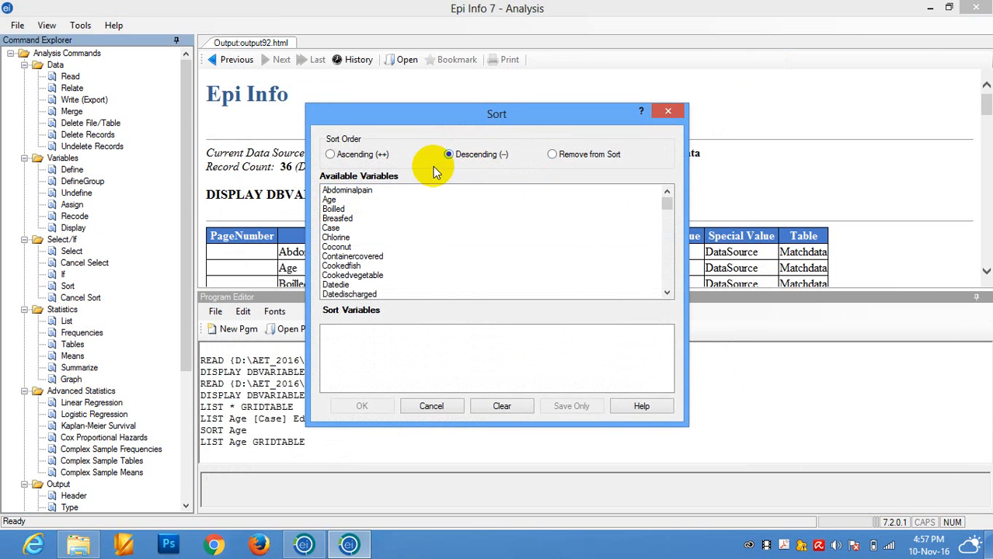
pyautogui.doubleClick(329, 200)
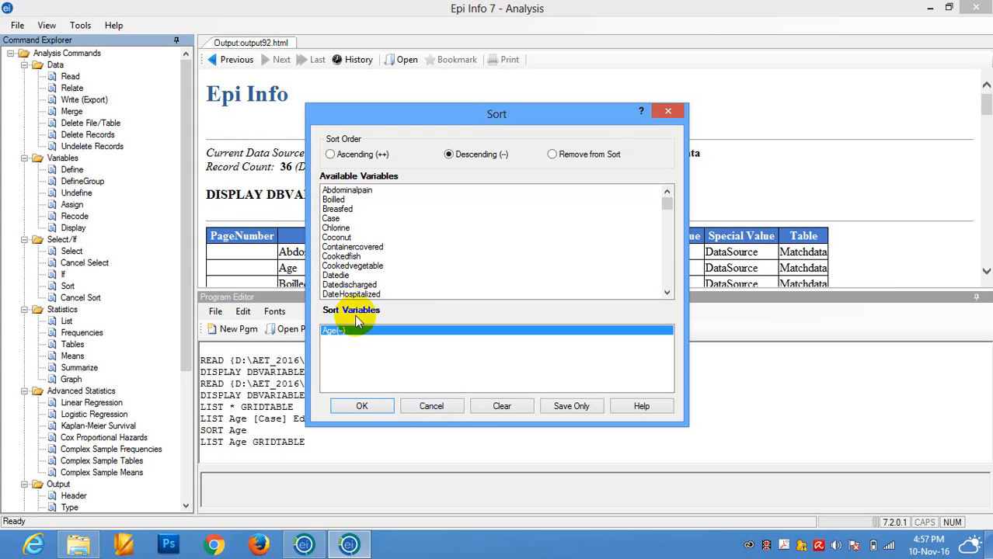
pyautogui.click(362, 407)
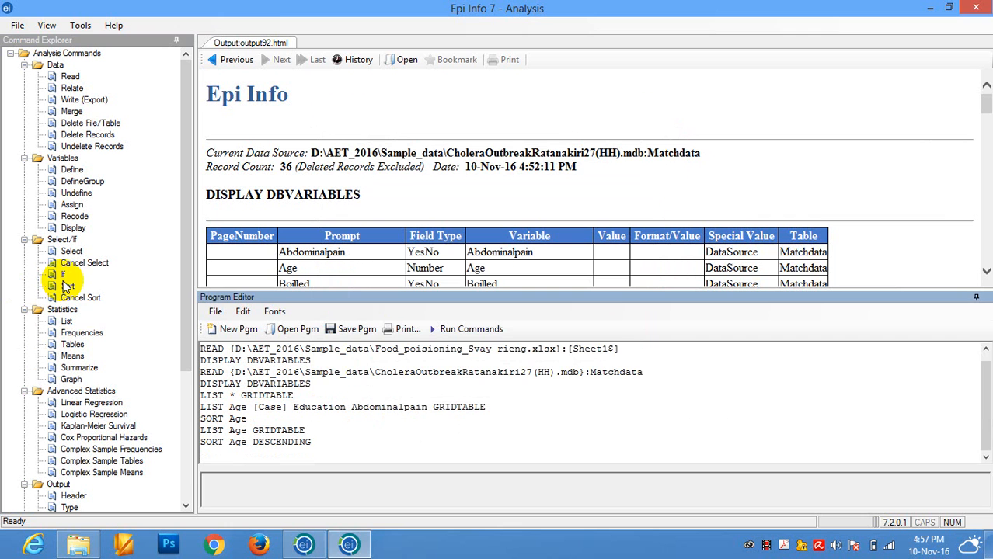
# - List only the Age variable again in Grid display mode with the descending sort applied
pyautogui.click(66, 322)
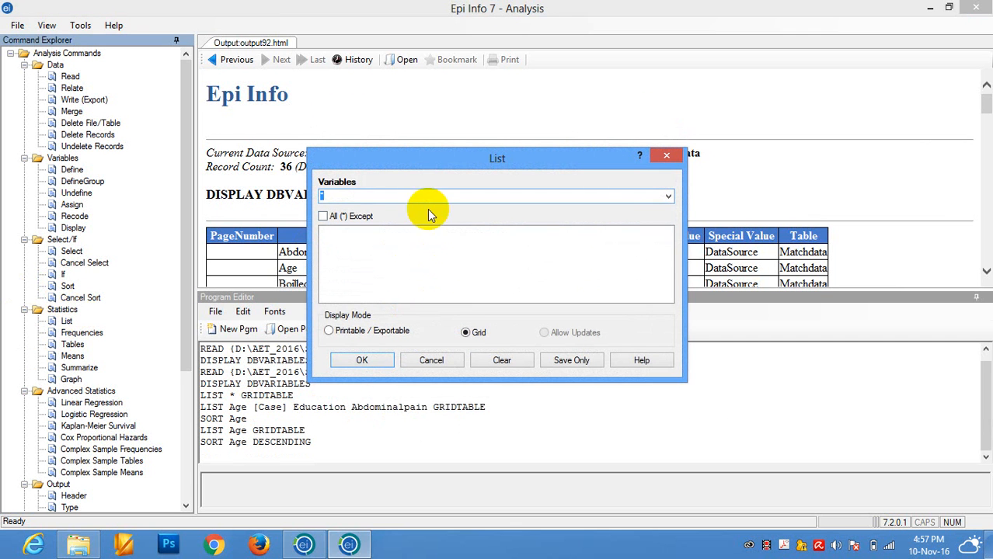
pyautogui.click(668, 197)
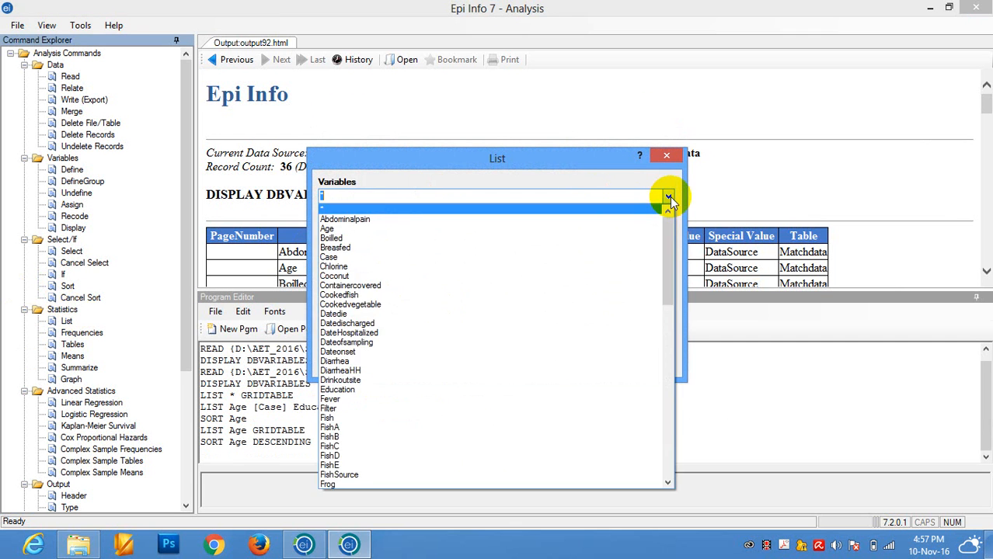
pyautogui.click(545, 225)
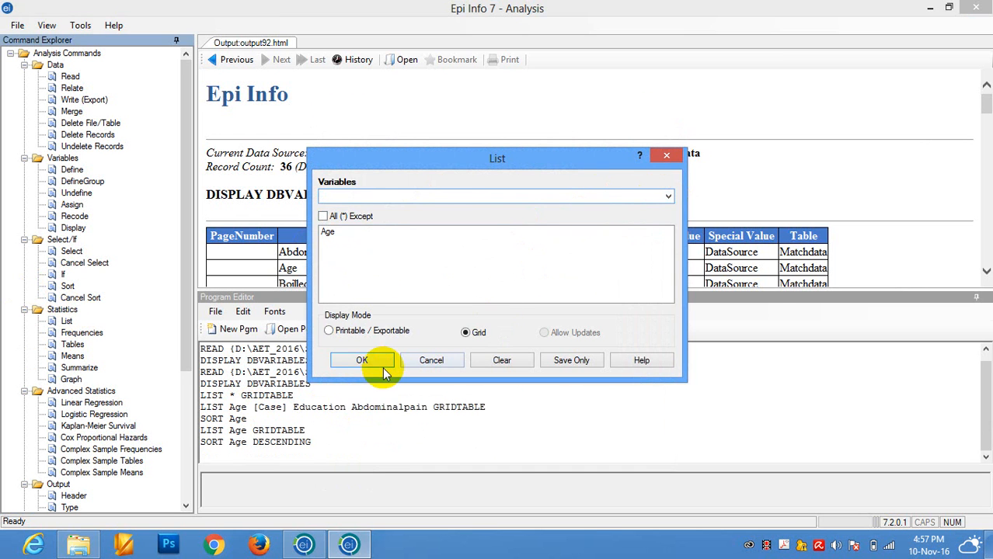
pyautogui.click(364, 360)
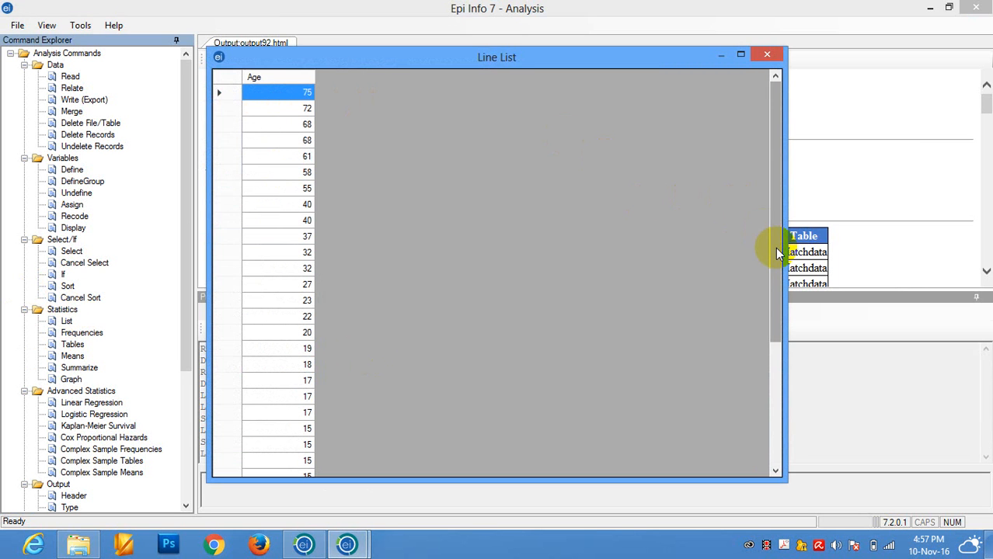
# - Look through the descending Age values from the first to the last record and close the line list
pyautogui.click(778, 184)
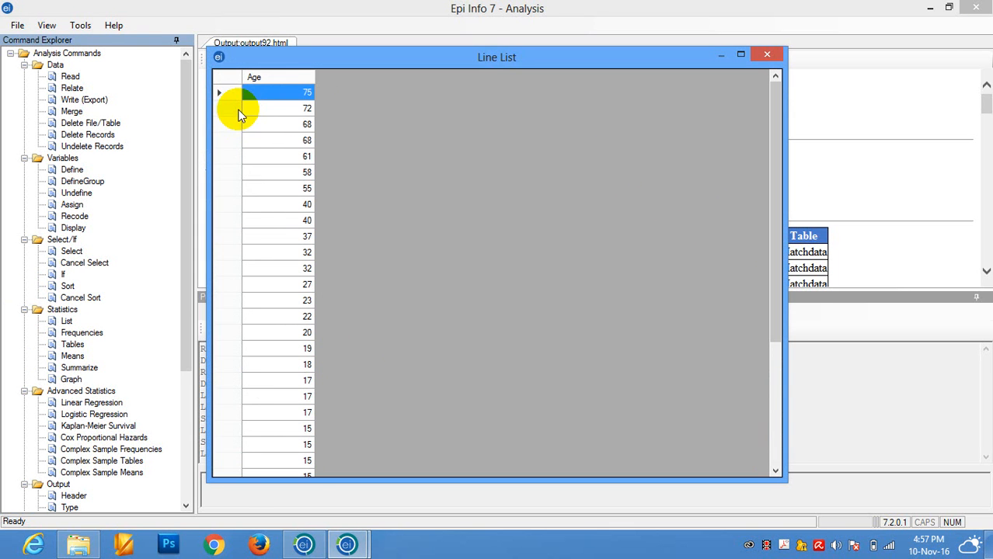
pyautogui.moveTo(779, 95); pyautogui.dragTo(805, 310)
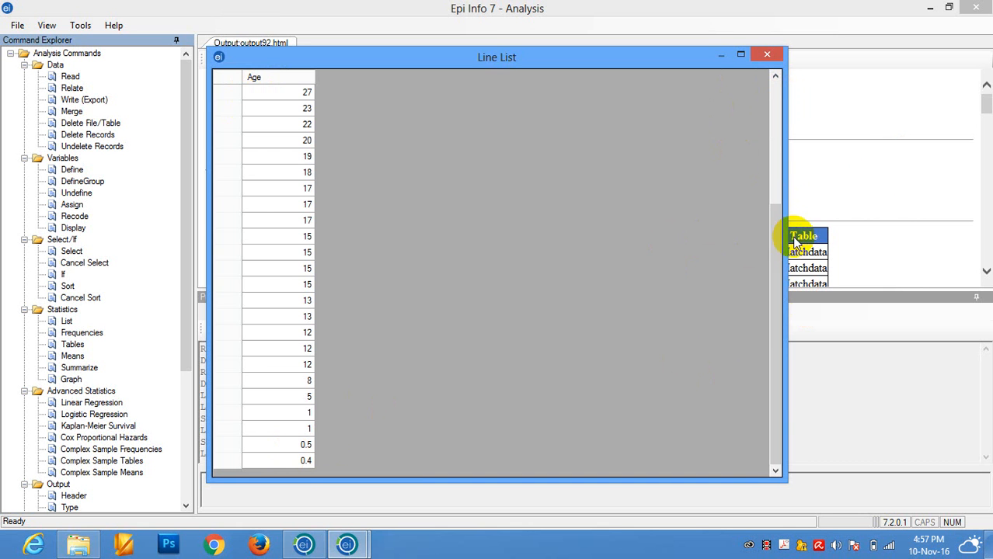
pyautogui.moveTo(779, 250); pyautogui.dragTo(771, 123)
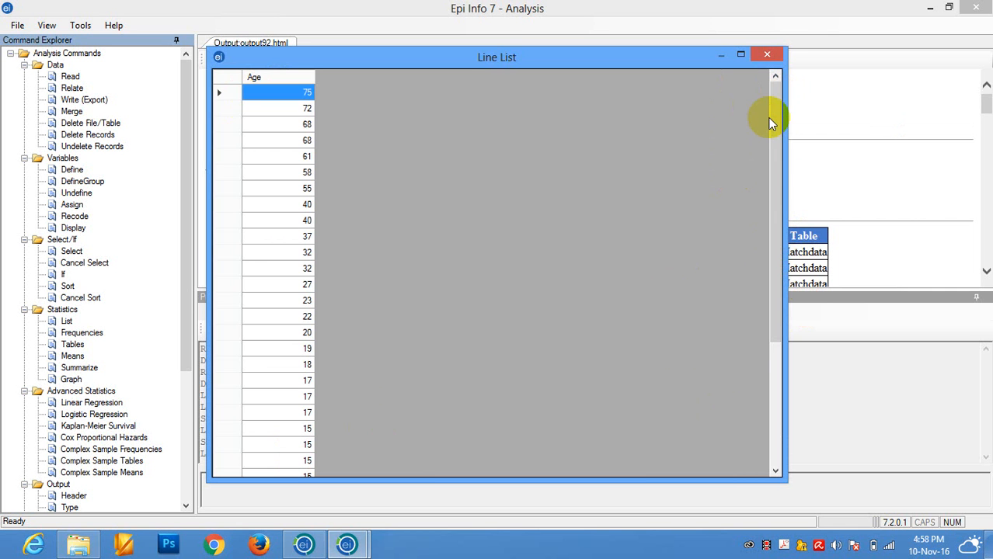
pyautogui.click(769, 56)
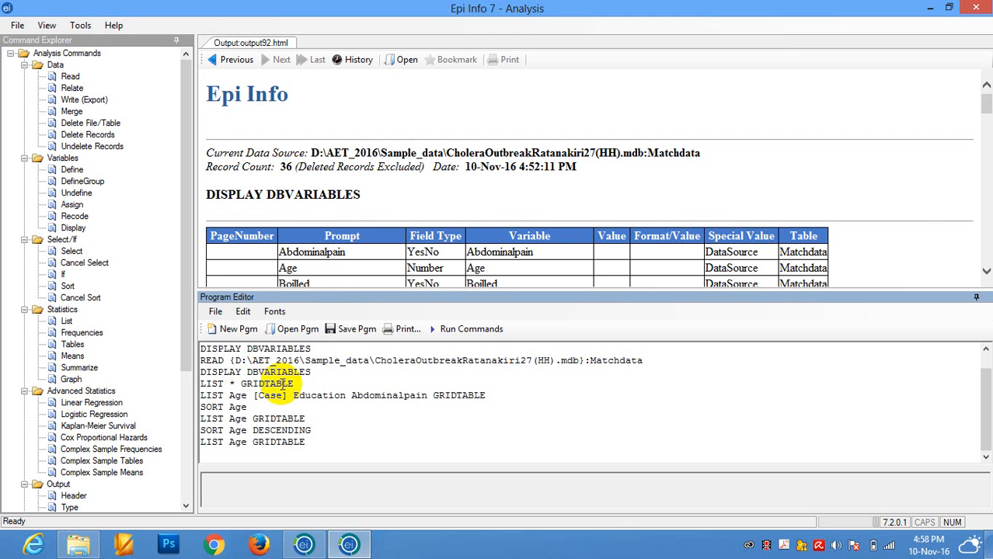
# - Rerun only the DISPLAY DBVARIABLES line that follows the Matchdata READ command in the program code
pyautogui.moveTo(293, 384); pyautogui.dragTo(200, 383)
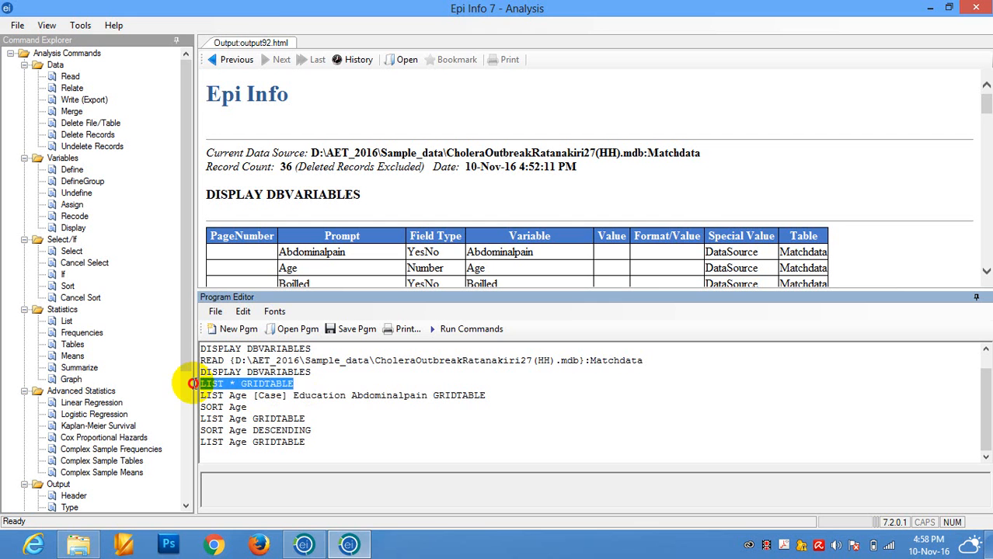
pyautogui.moveTo(310, 372); pyautogui.dragTo(201, 372)
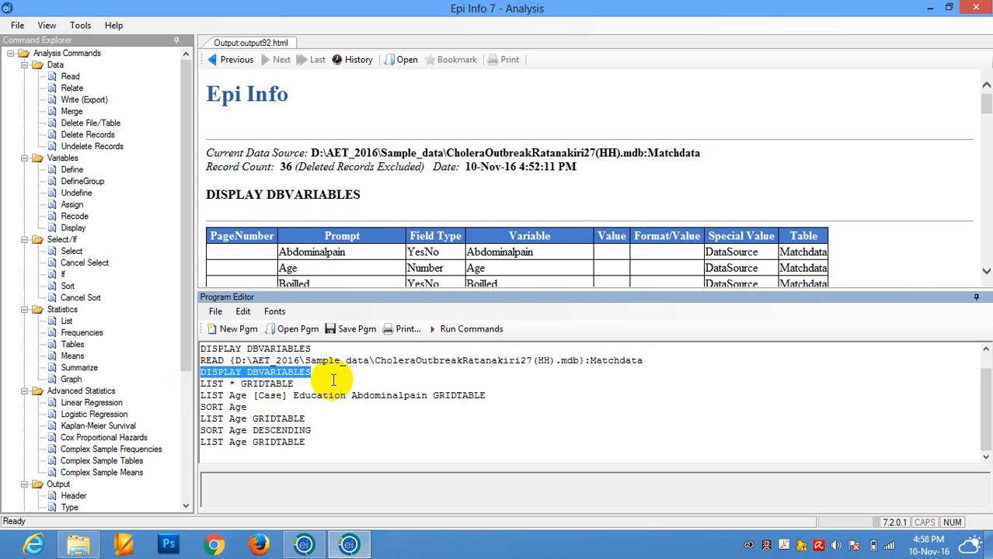
pyautogui.click(461, 331)
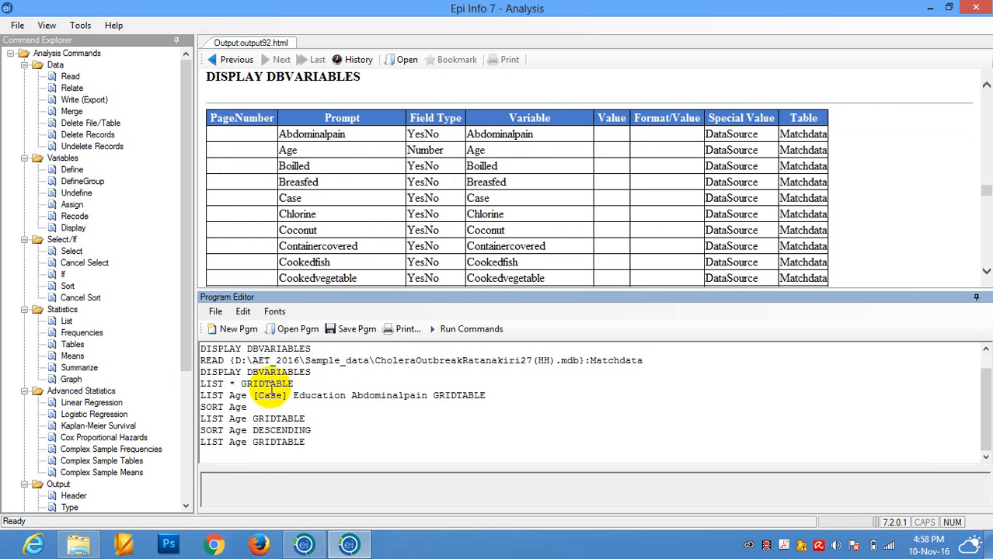
# - Rerun only the LIST * GRIDTABLE line from the program code and close the resulting line list
pyautogui.click(459, 332)
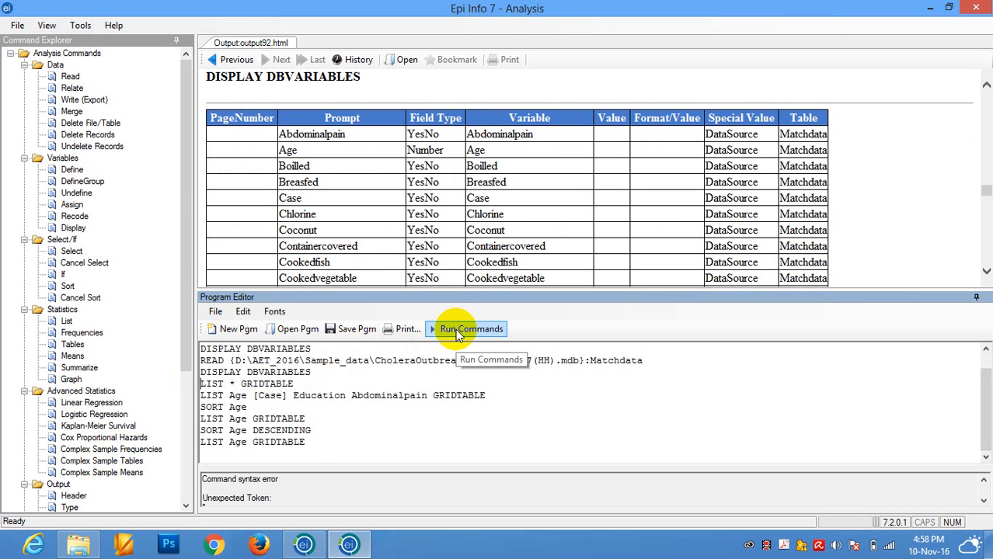
pyautogui.moveTo(294, 384); pyautogui.dragTo(196, 386)
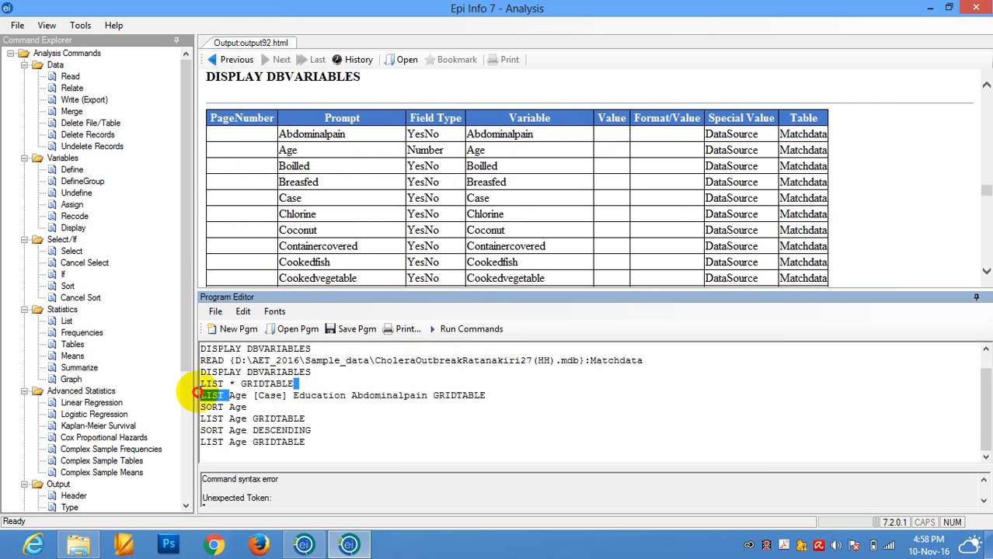
pyautogui.click(454, 331)
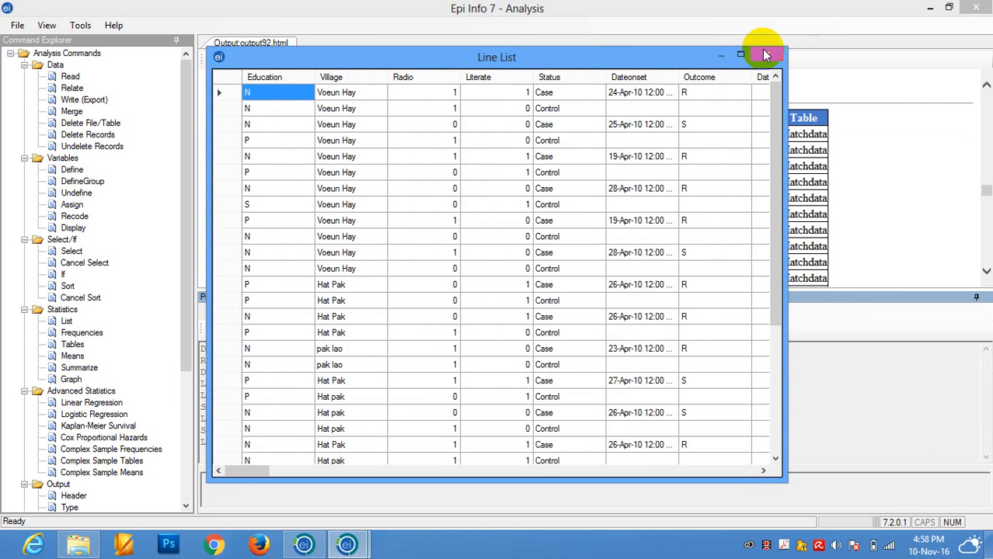
pyautogui.click(766, 55)
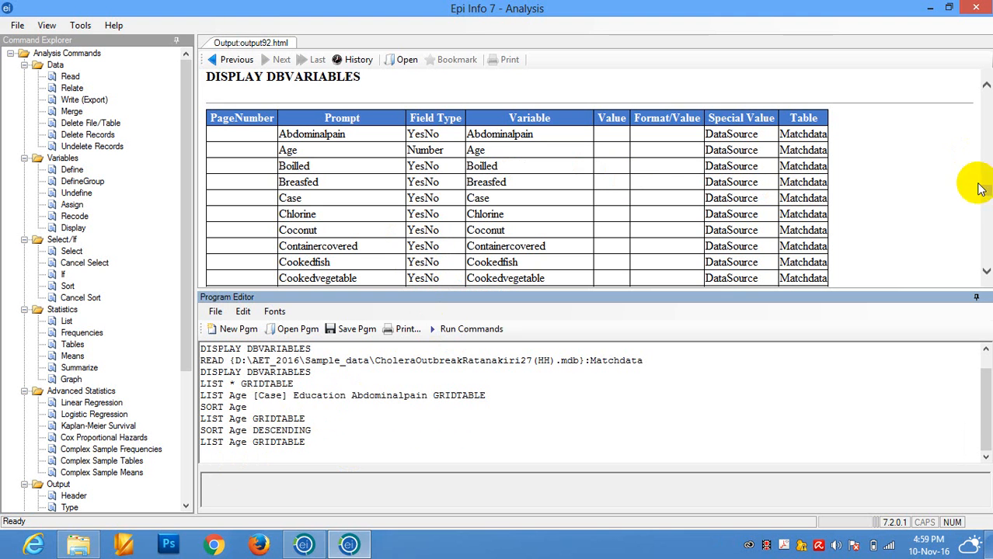
pyautogui.moveTo(988, 191); pyautogui.dragTo(988, 199)
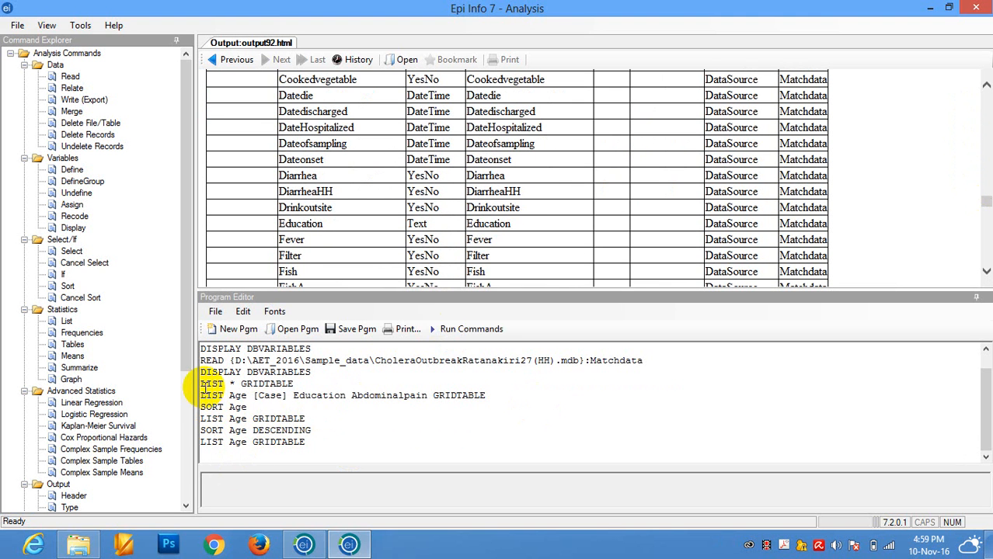